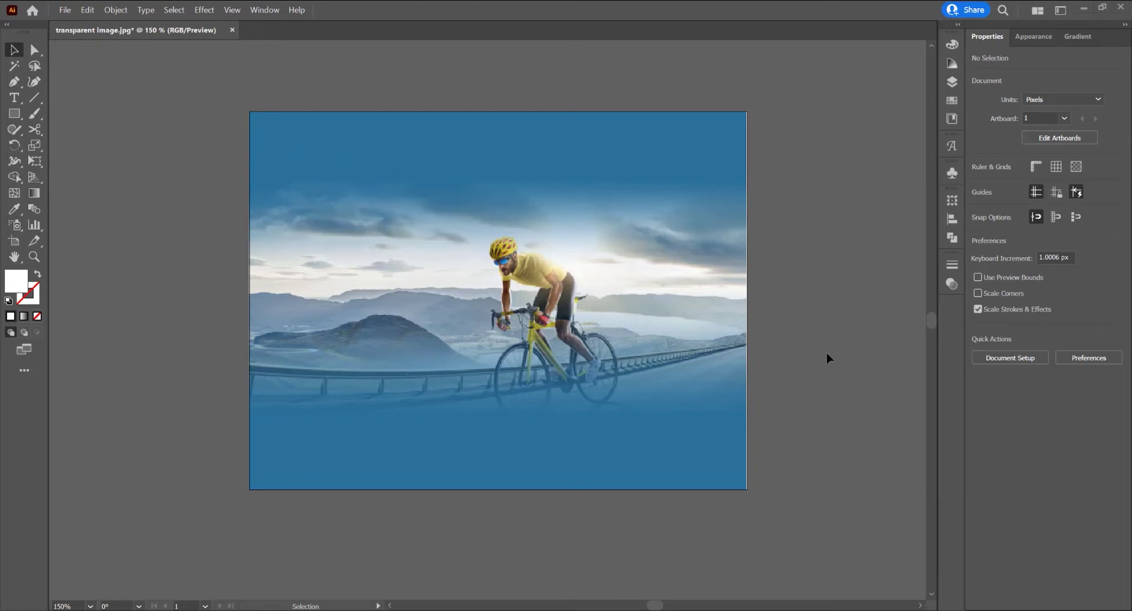
Create a new 500 x 500 px Web document
left_click(65, 10)
left_click(83, 25)
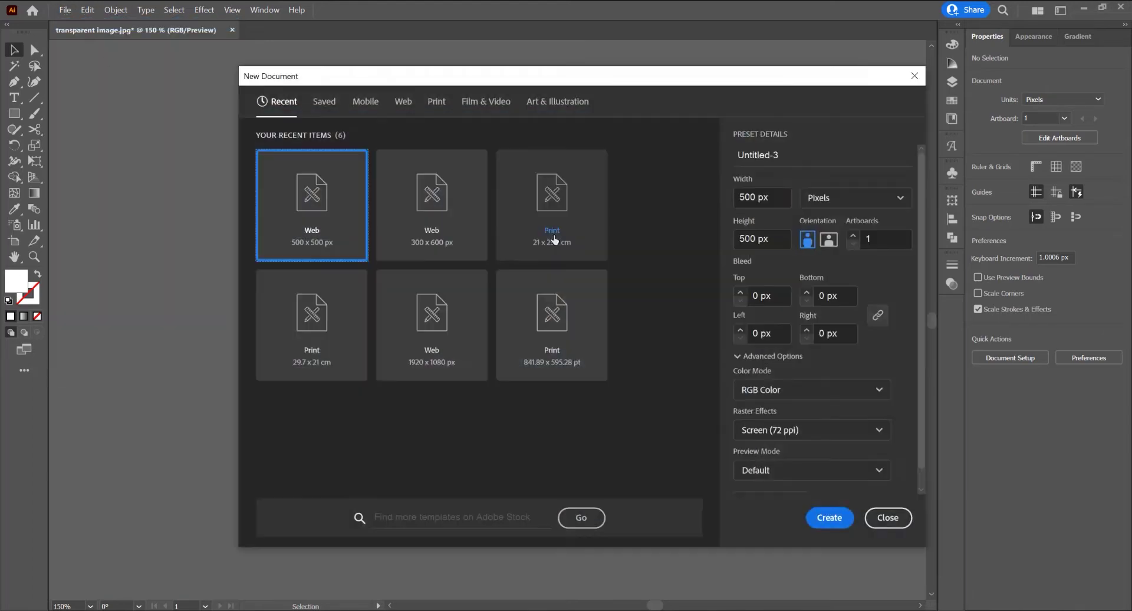
left_click(827, 518)
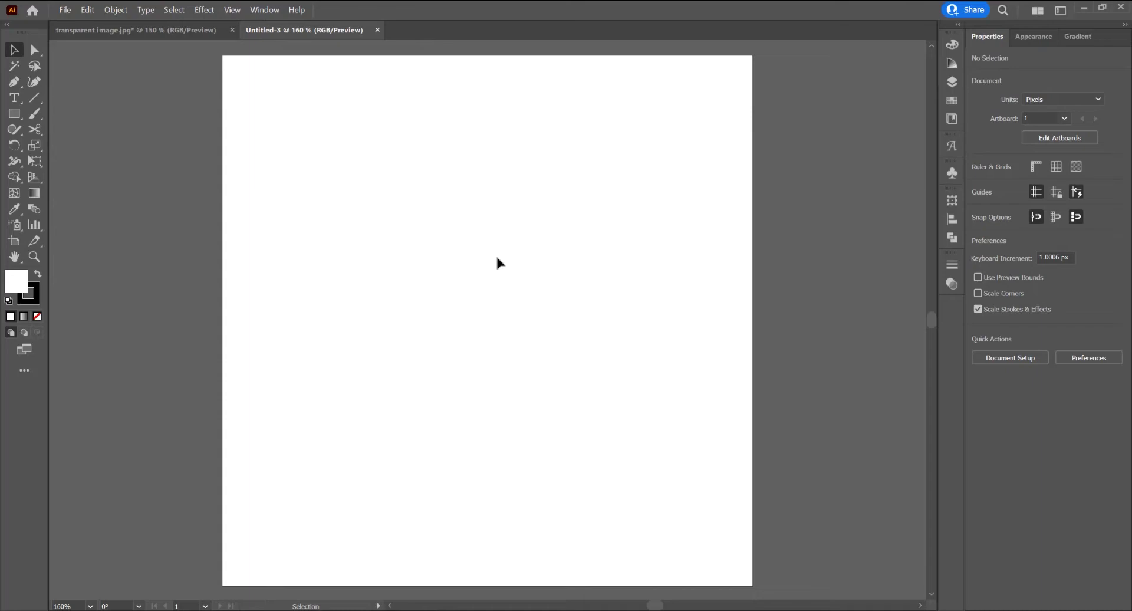
Place img.jpg and drag it across the full width of the artboard
left_click(65, 10)
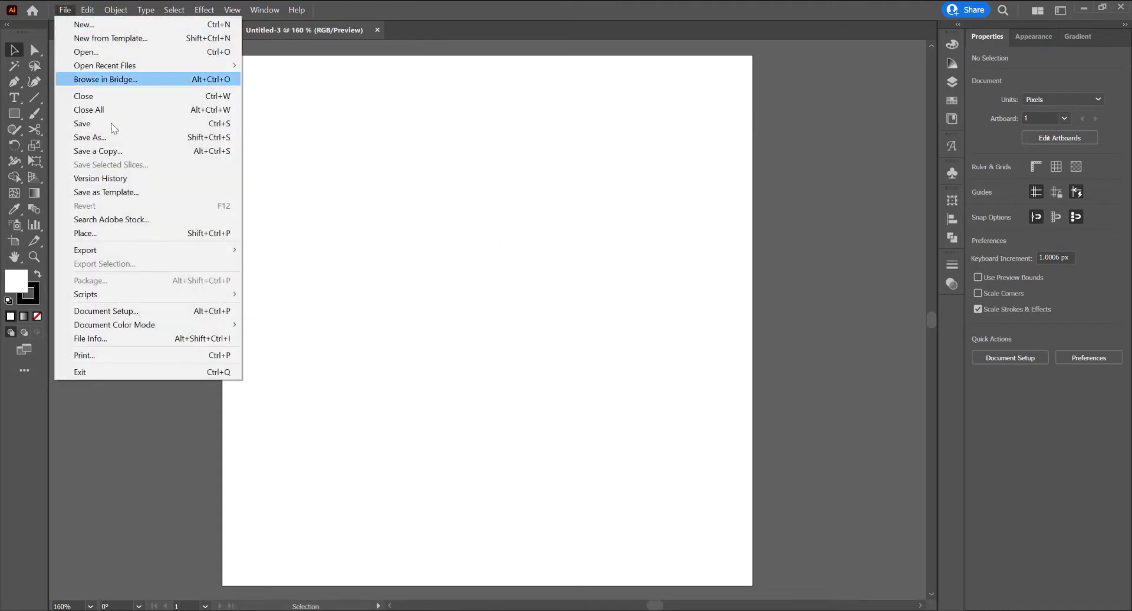
left_click(141, 234)
left_click(239, 94)
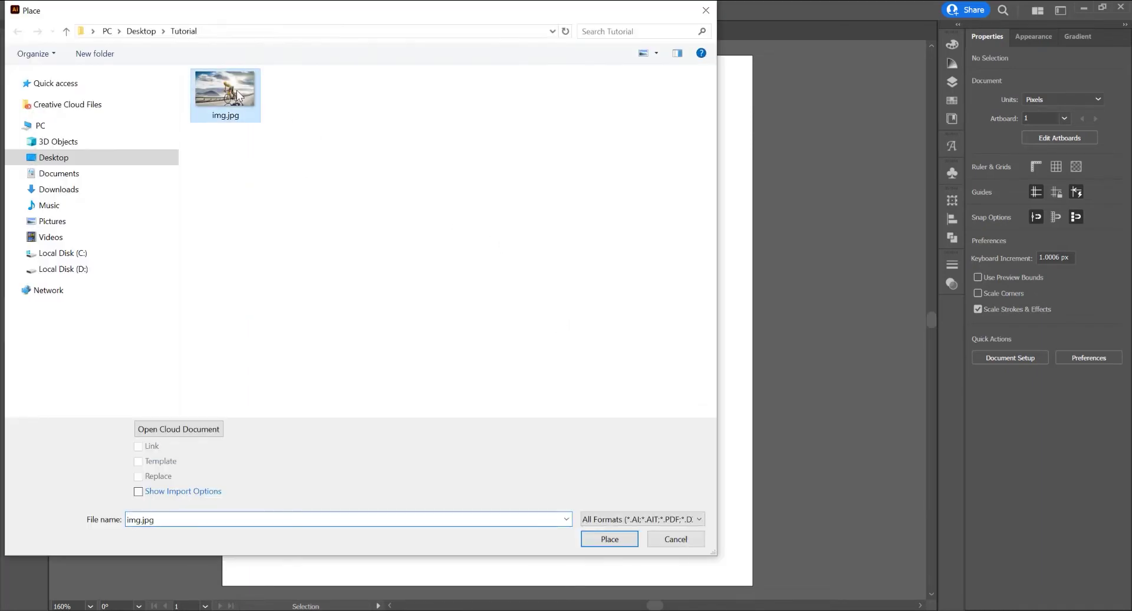
left_click(619, 544)
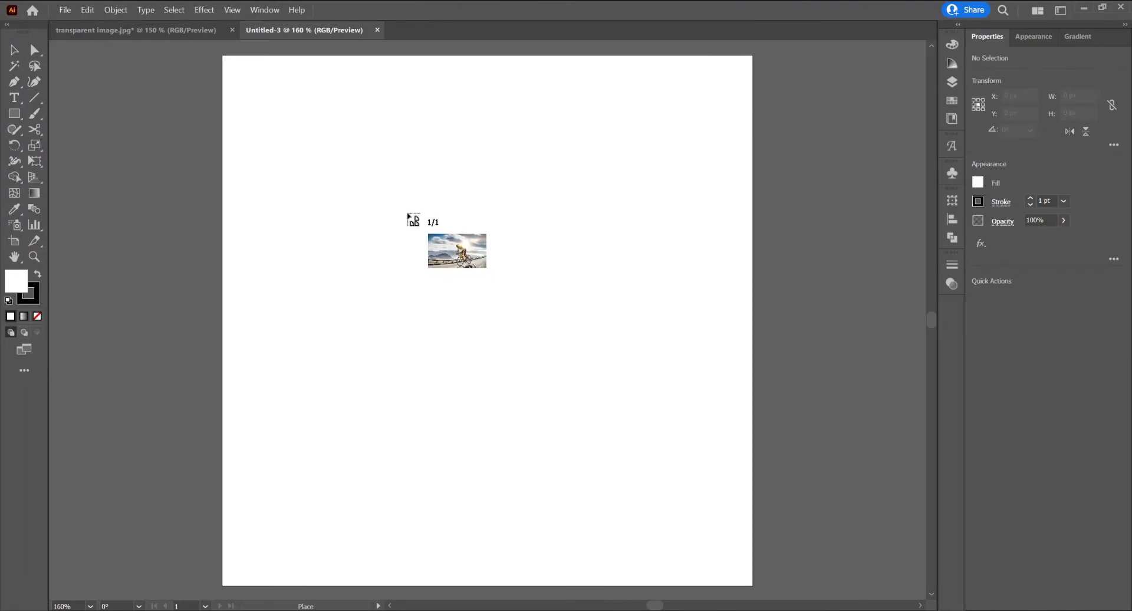
left_click_drag(223, 148, 770, 459)
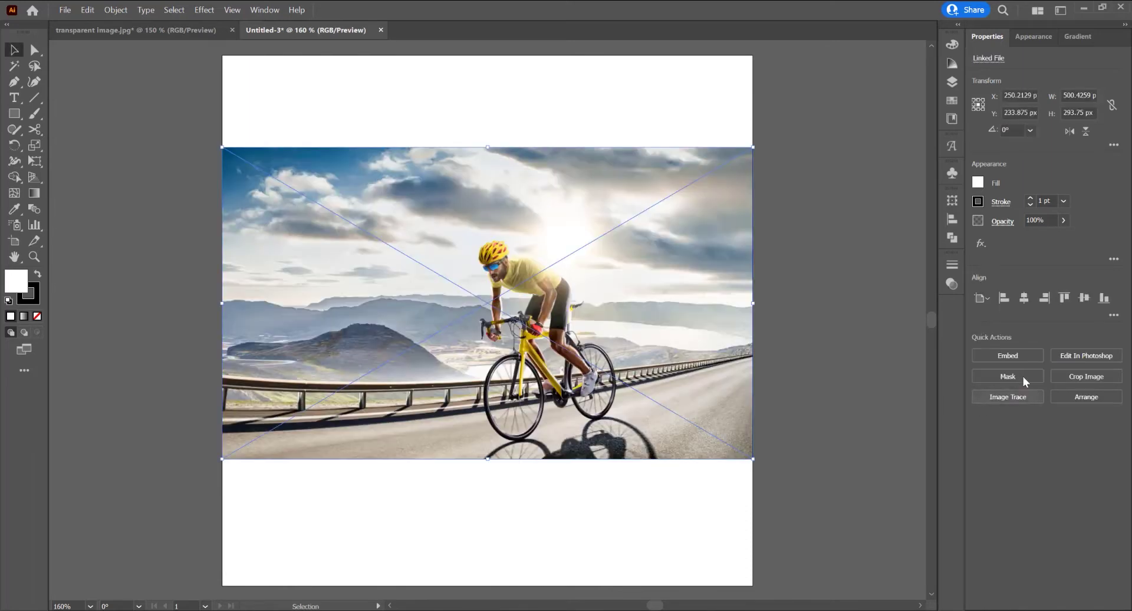
Embed the photo and send a rectangle taller than the photo behind it
left_click(974, 352)
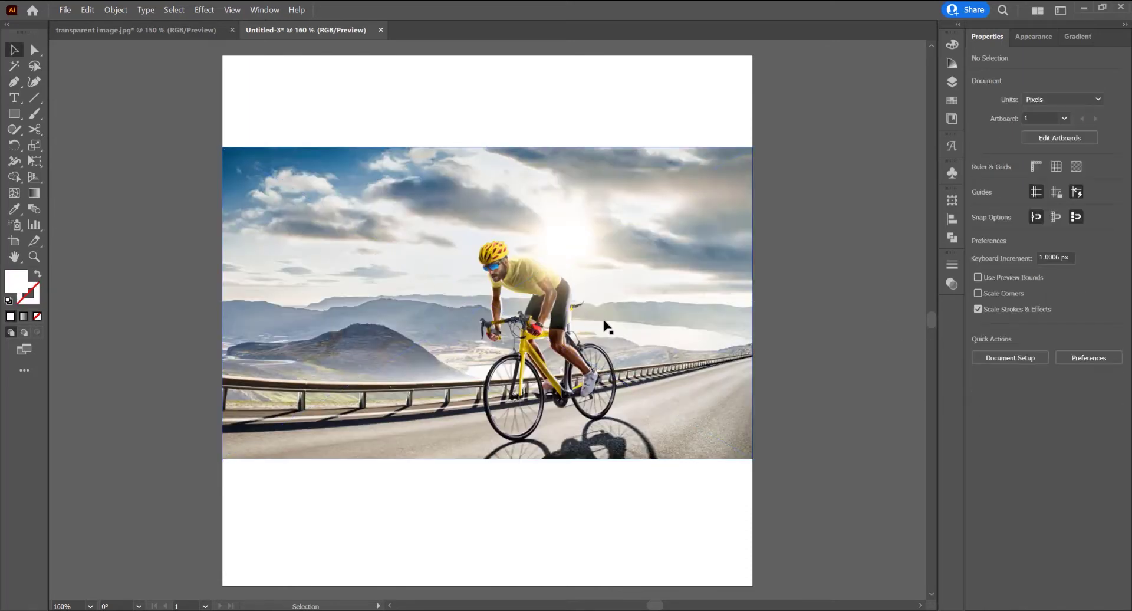
left_click(14, 114)
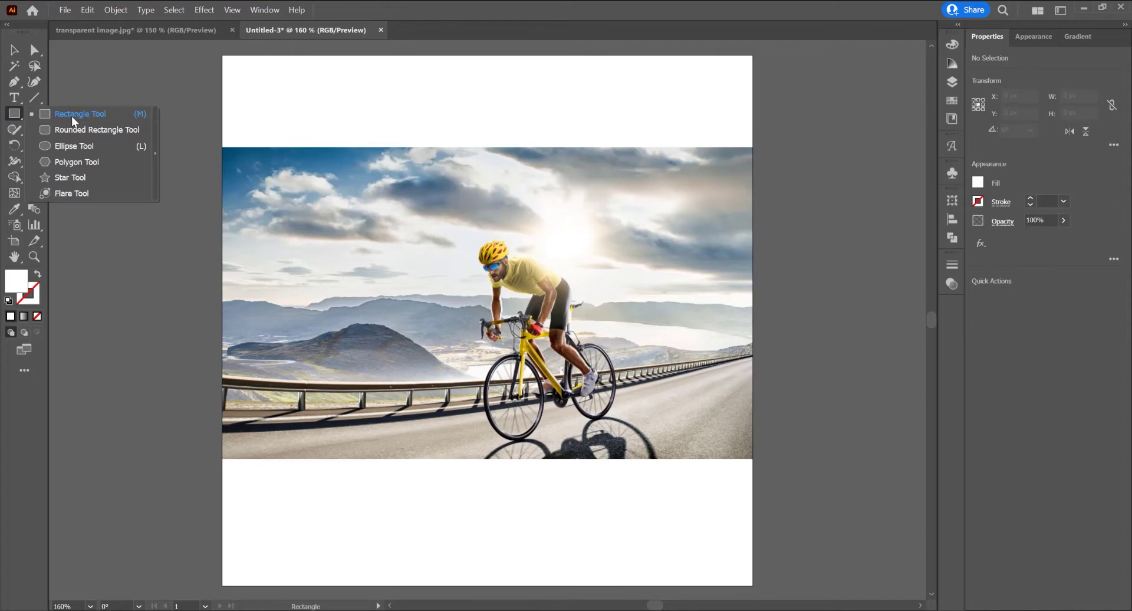
left_click(73, 115)
left_click_drag(222, 119, 752, 508)
right_click(597, 284)
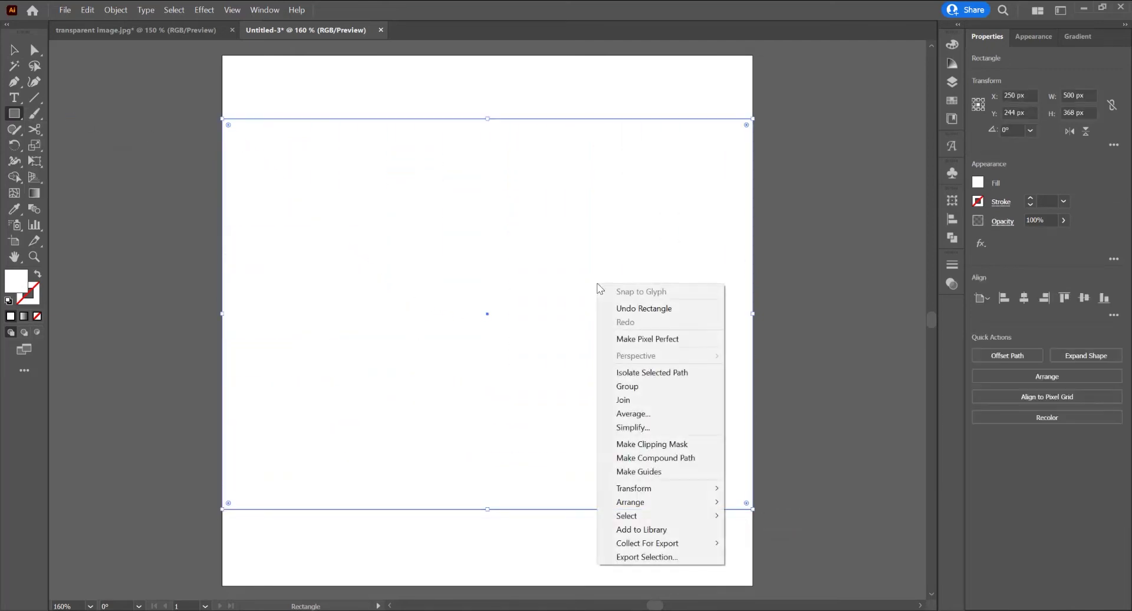
mouse_move(662, 507)
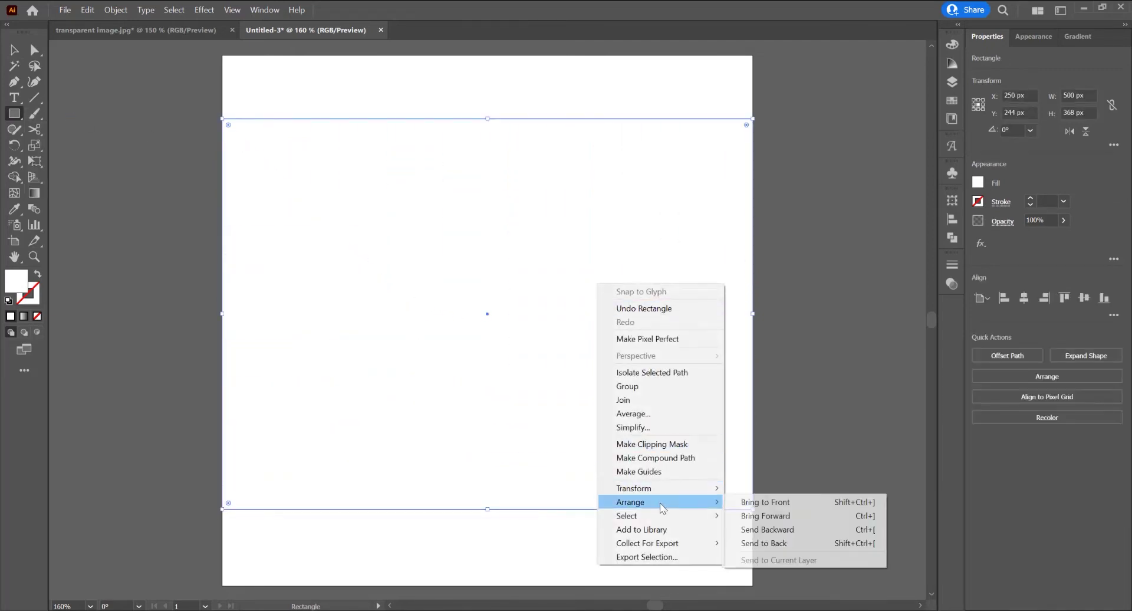
left_click(785, 544)
Fill the background rectangle with blue sampled from the photo's sky
key("v")
key("ctrl+shift+a")
left_click(540, 128)
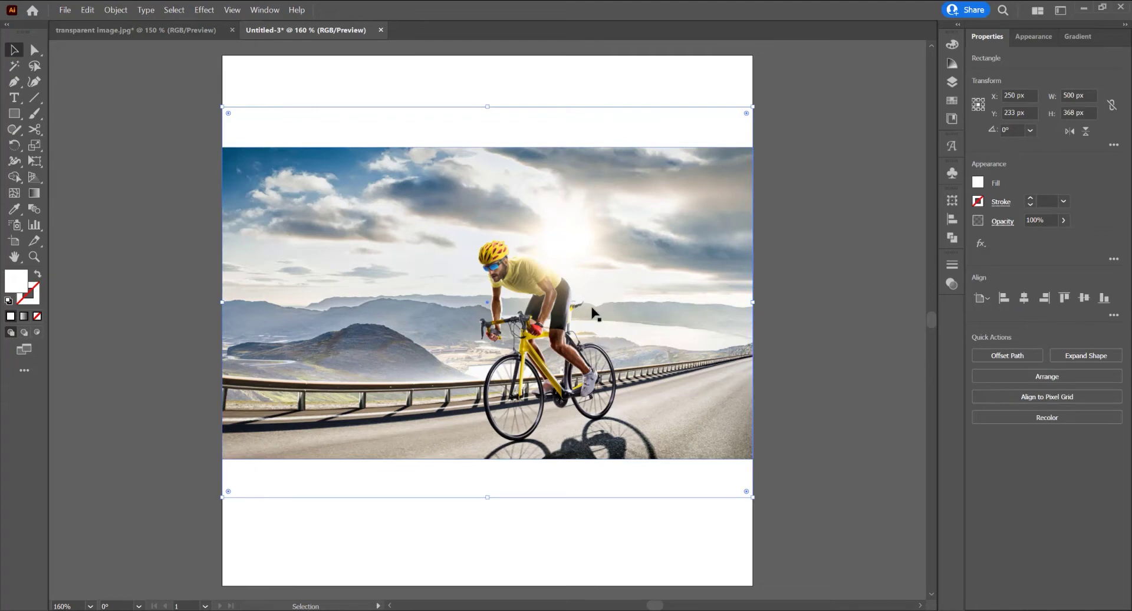
key("i")
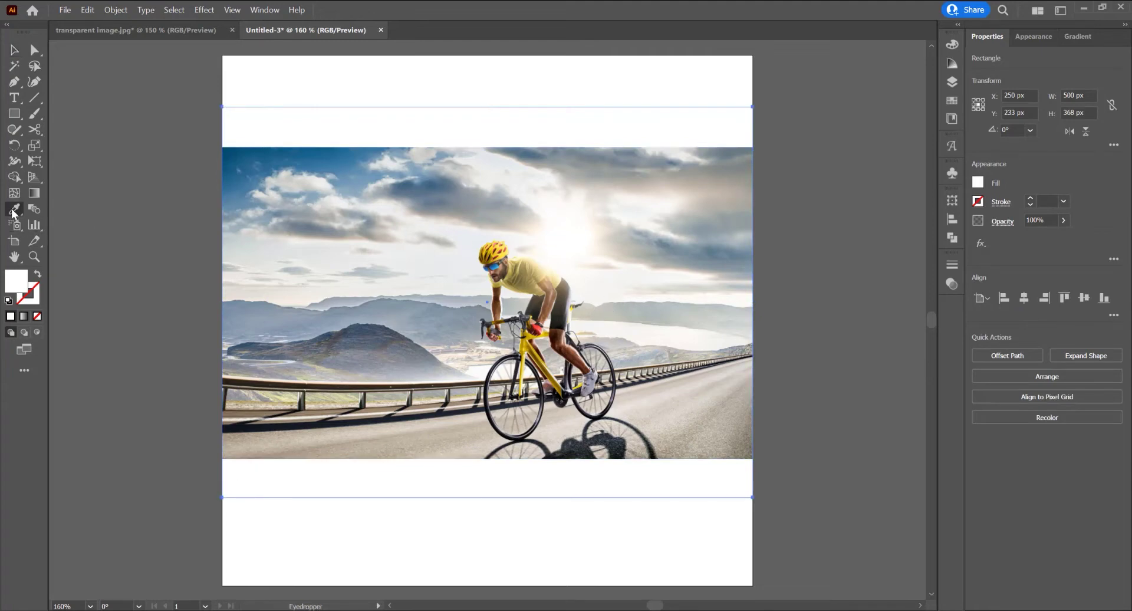
left_click_drag(15, 209, 92, 216)
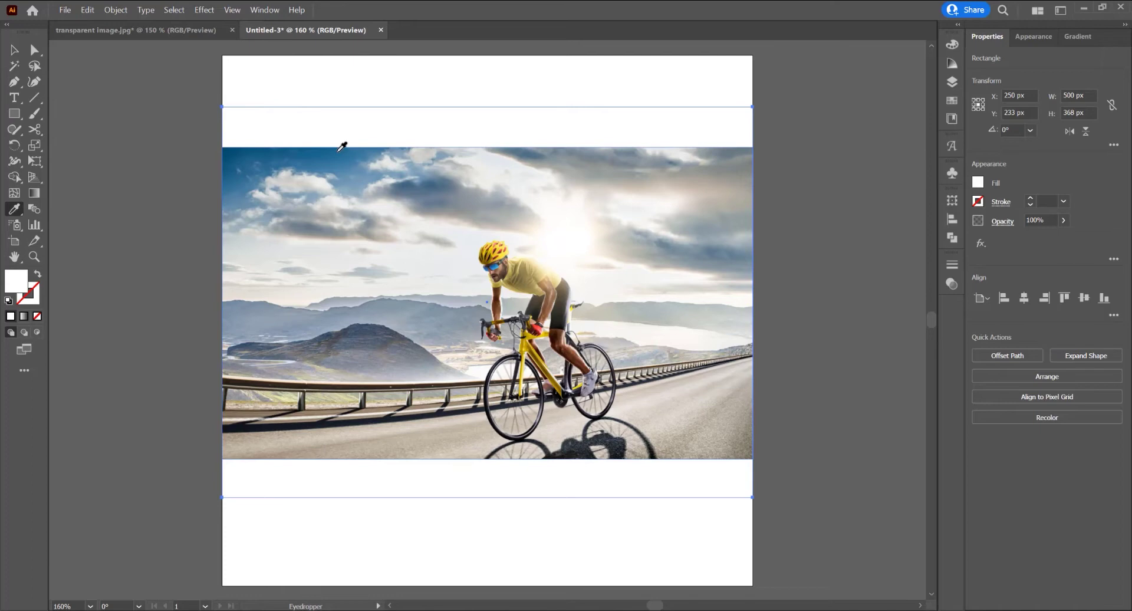
left_click(343, 149)
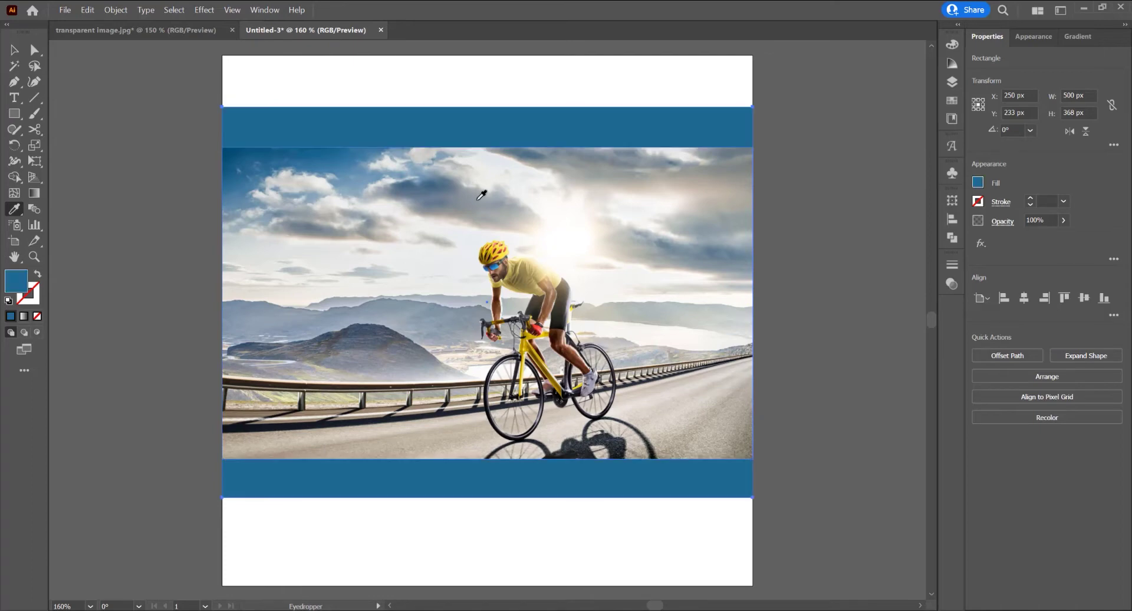
Select the cyclist photo and show the Transparency panel
left_click(14, 49)
left_click(109, 101)
left_click(470, 239)
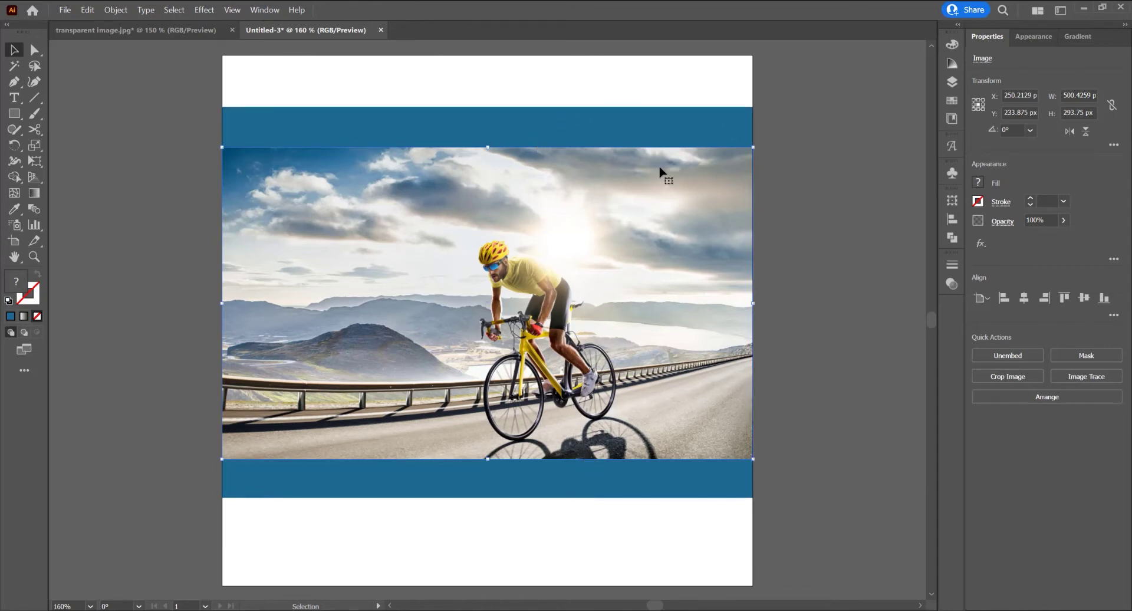
left_click(830, 263)
left_click(594, 249)
left_click(265, 10)
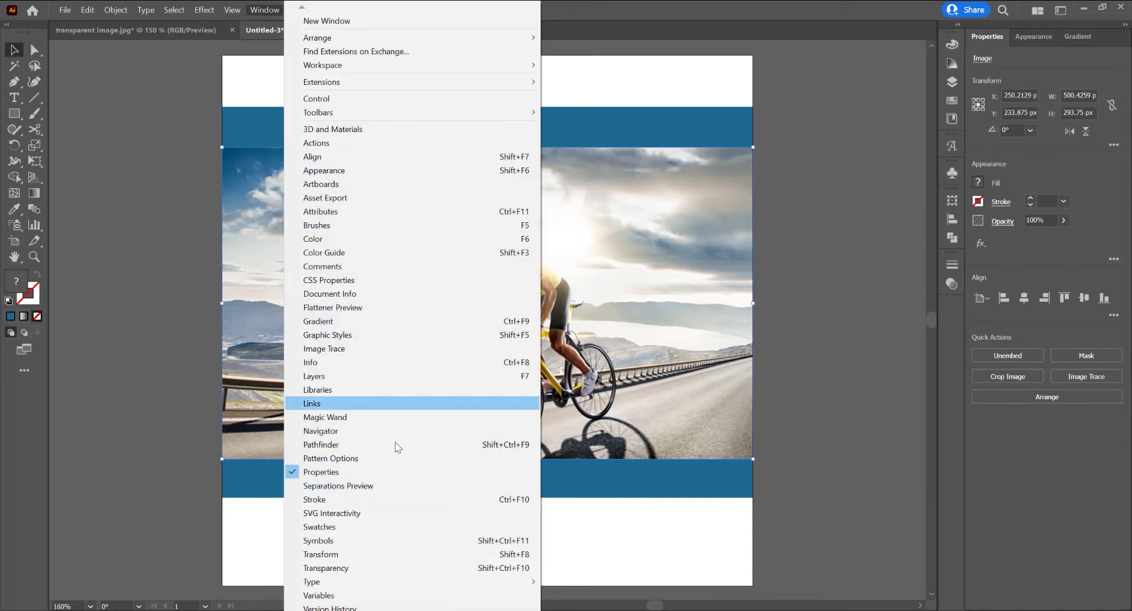
left_click(381, 568)
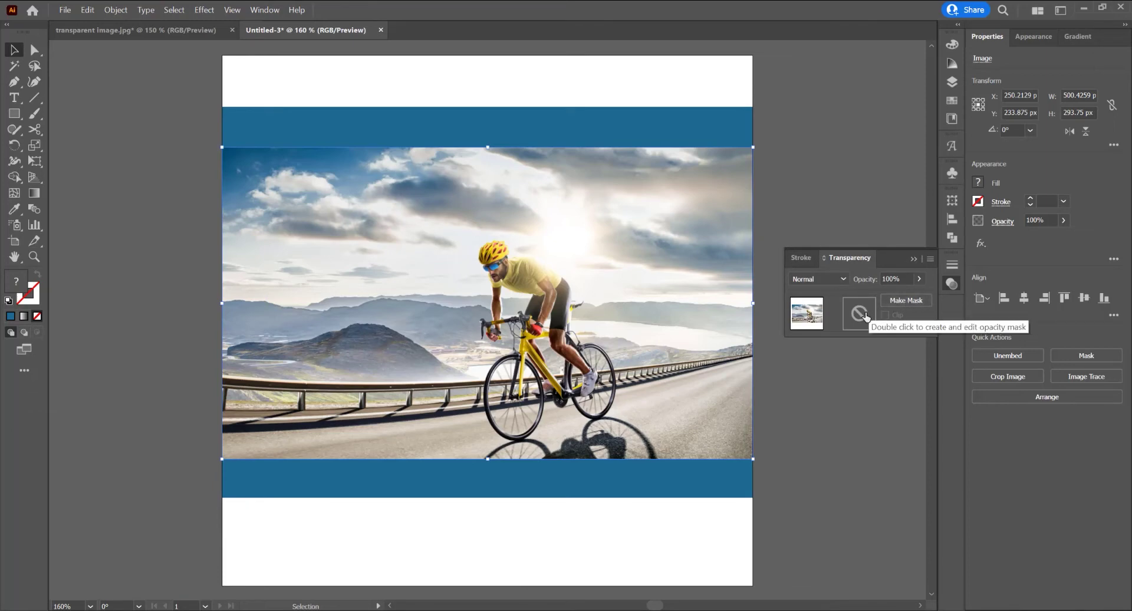
Add an opacity mask to the photo and start editing the mask
left_click(903, 299)
left_click(910, 302)
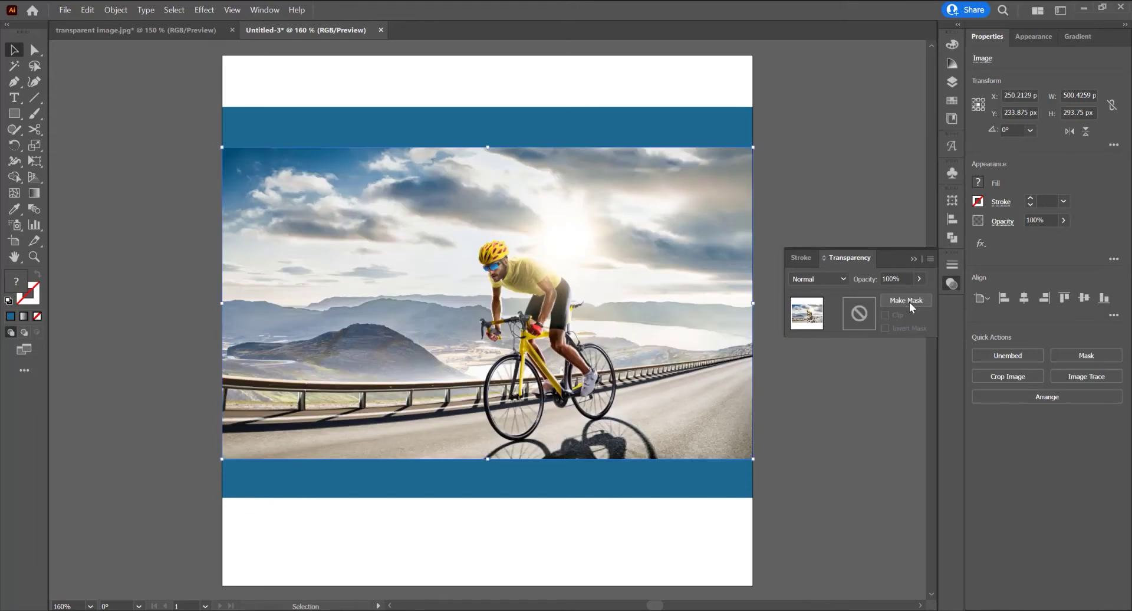
left_click(908, 300)
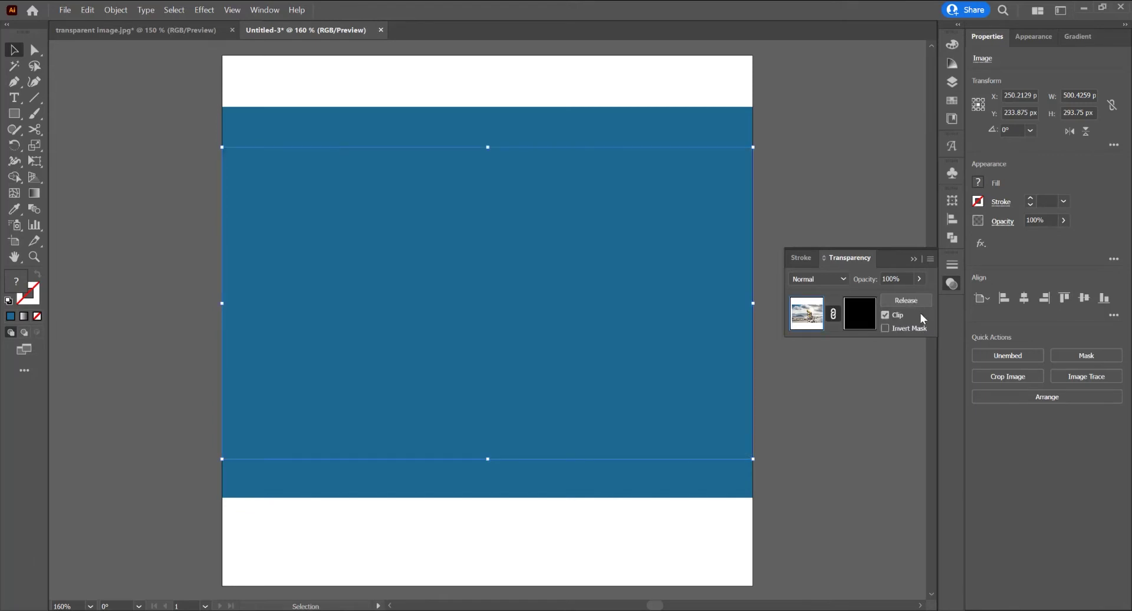
left_click(859, 316)
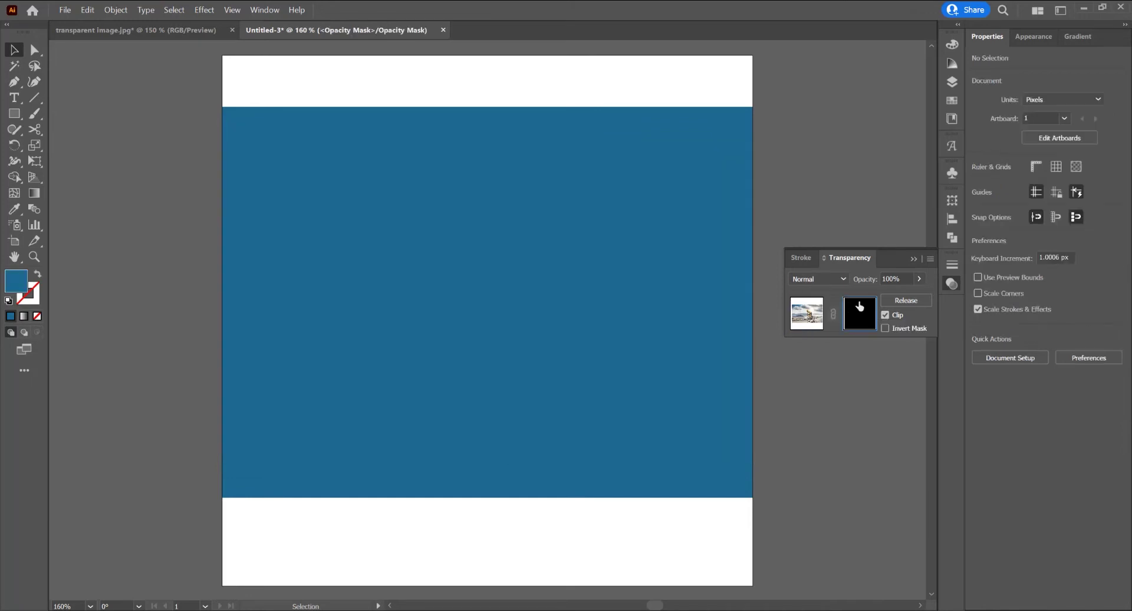
Draw a mask rectangle and stretch it to the photo's top and bottom edges (500 x 294 px)
left_click(915, 258)
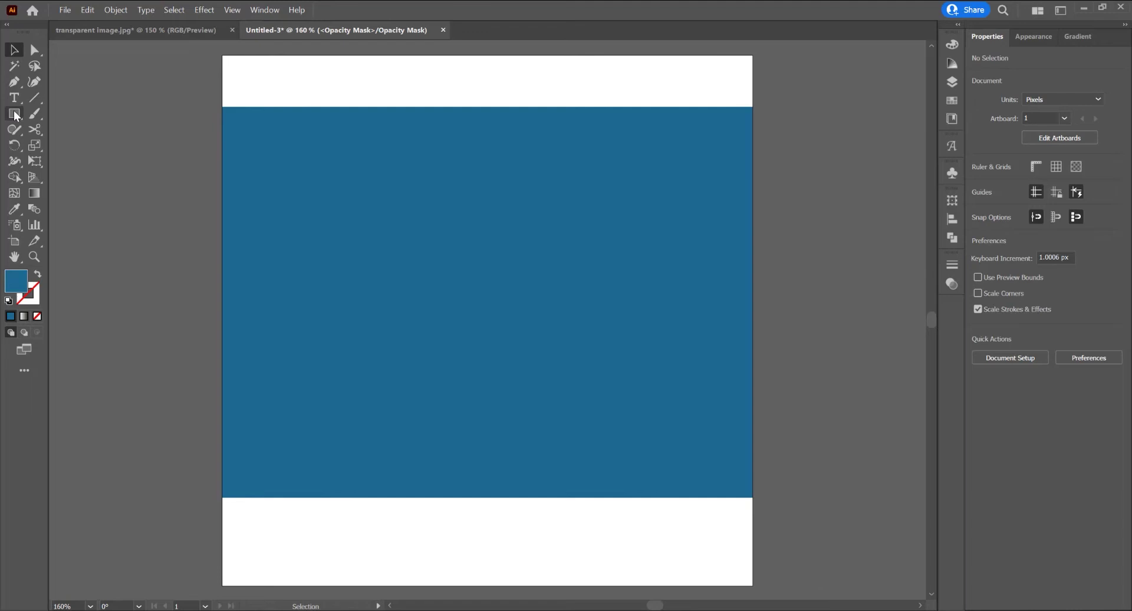
left_click_drag(14, 114, 73, 114)
left_click_drag(223, 160, 753, 328)
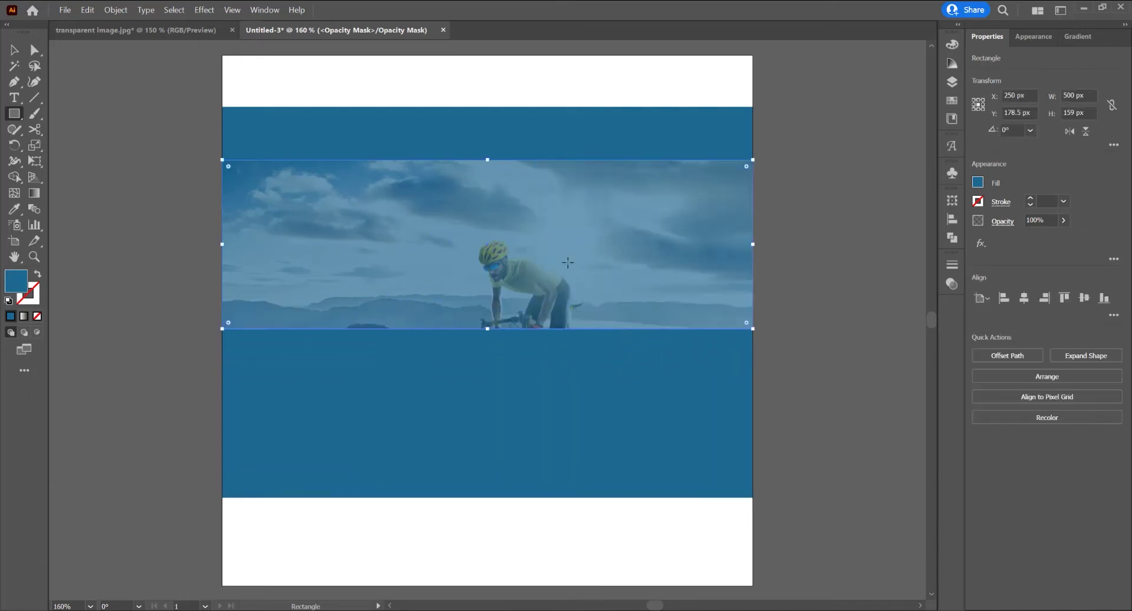
mouse_move(488, 159)
left_mouse_down()
mouse_move(475, 231)
mouse_move(488, 145)
left_mouse_up()
left_click_drag(489, 329, 488, 458)
Fill the mask rectangle with a white-to-black gradient set to a 90° angle
key("v")
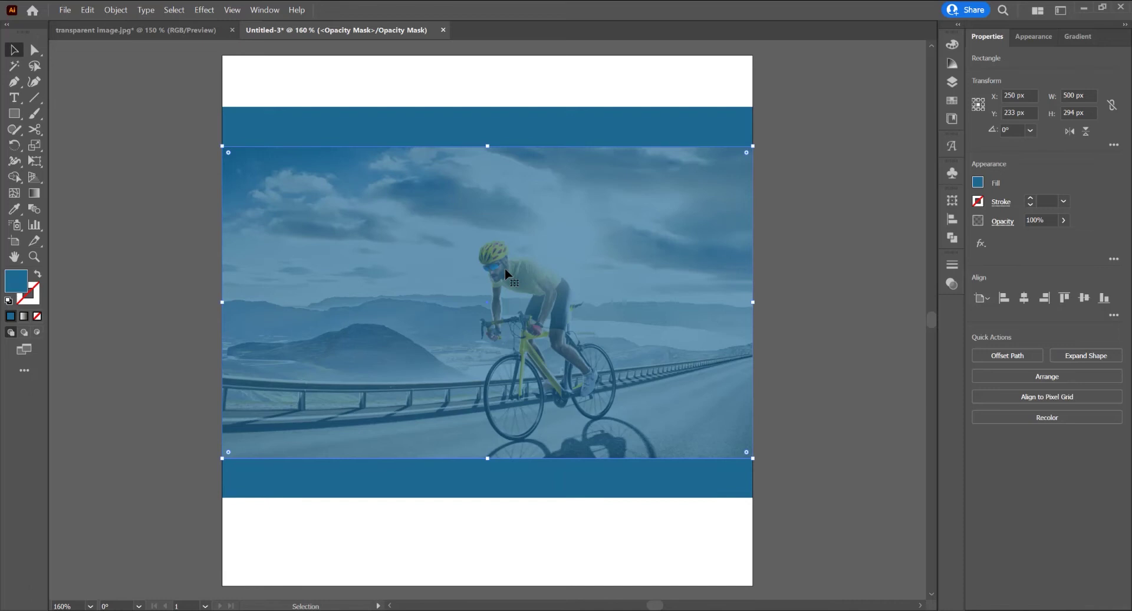
left_click(1082, 37)
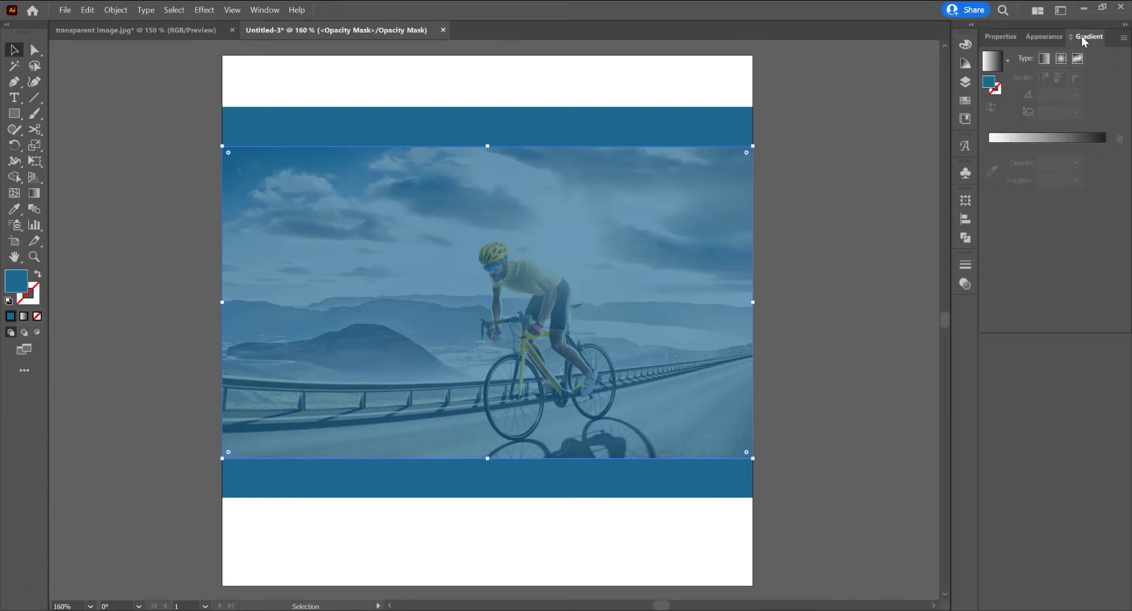
left_click(1044, 138)
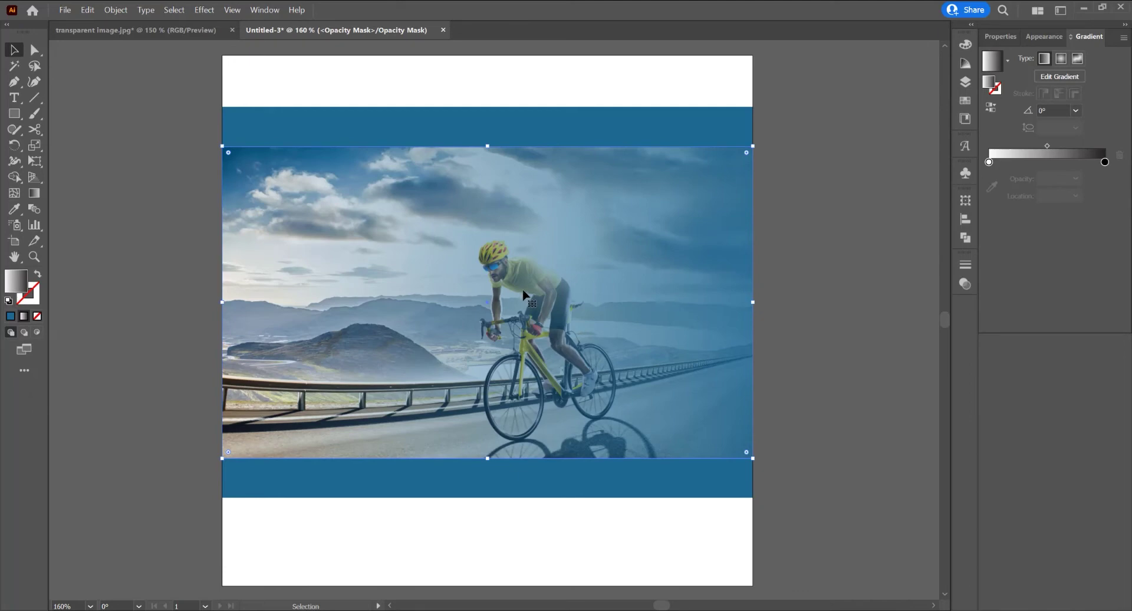
key("g")
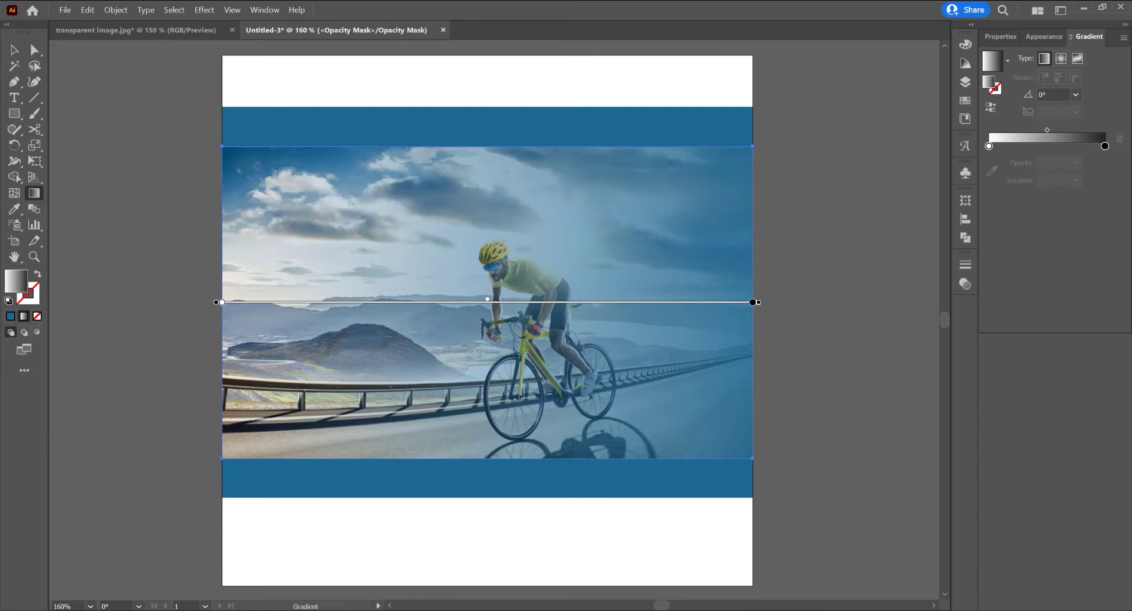
left_click(1077, 94)
left_click(1089, 138)
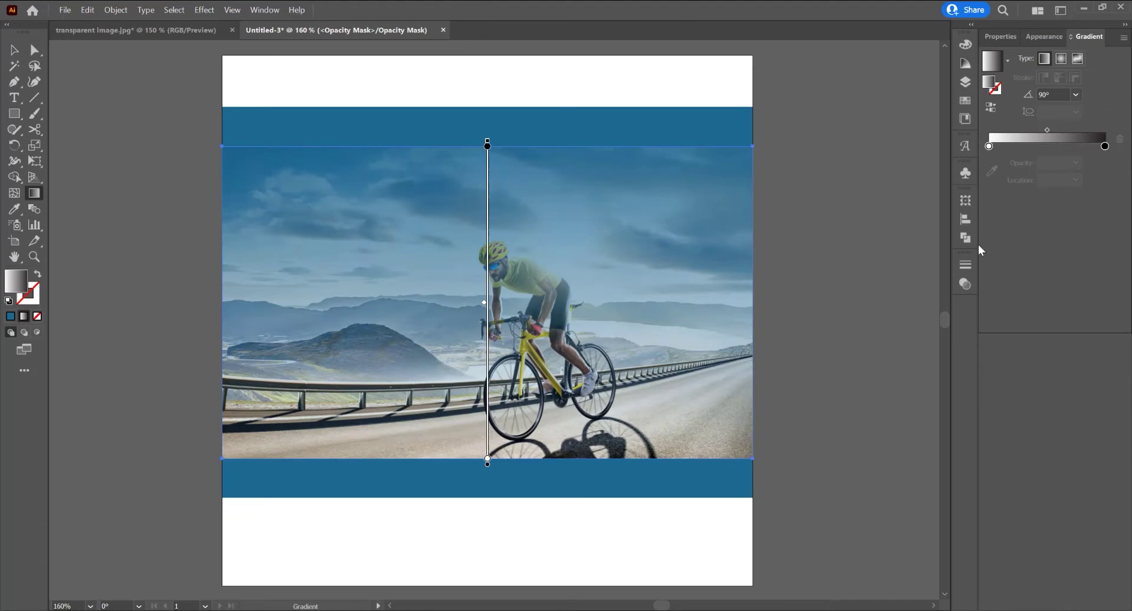
Run the gradient straight down the photo and pull the black and white stops inward
mouse_move(525, 175)
left_mouse_down()
mouse_move(531, 316)
mouse_move(581, 324)
mouse_move(632, 379)
mouse_move(551, 336)
mouse_move(447, 384)
mouse_move(523, 341)
left_mouse_up()
left_click_drag(480, 177, 491, 376)
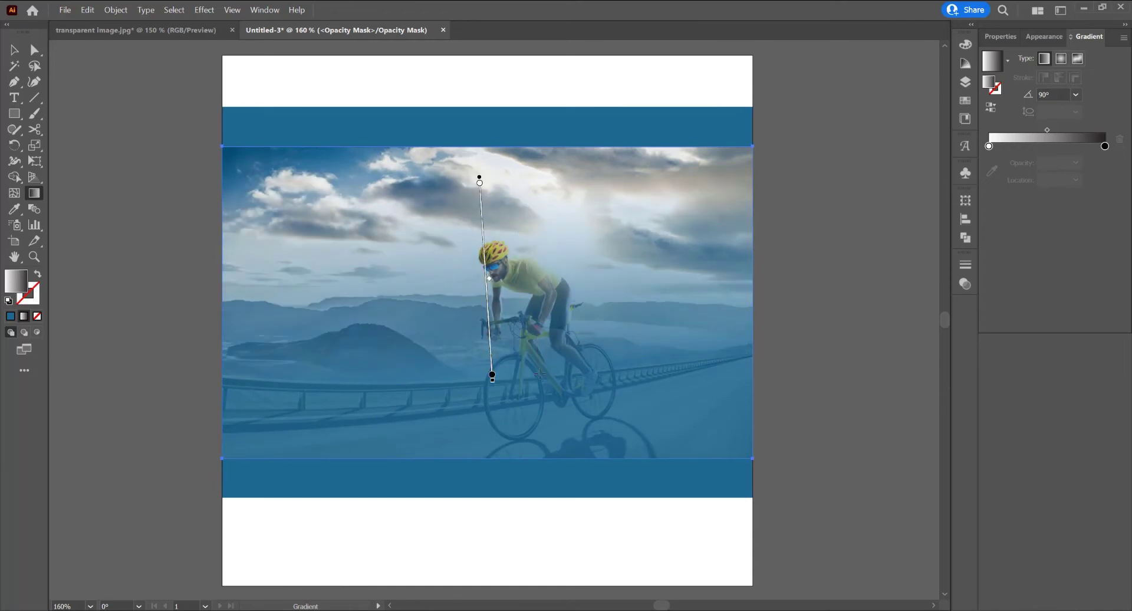
mouse_move(487, 174)
left_mouse_down()
mouse_move(488, 465)
mouse_move(488, 454)
left_mouse_up()
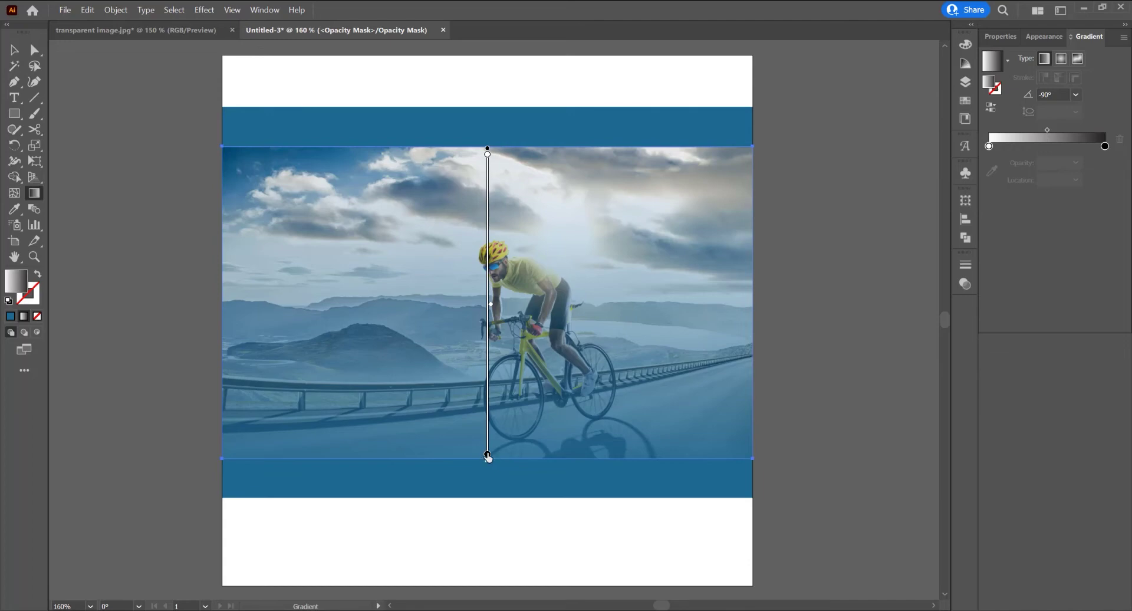
left_click_drag(488, 456, 488, 441)
left_click_drag(491, 154, 499, 293)
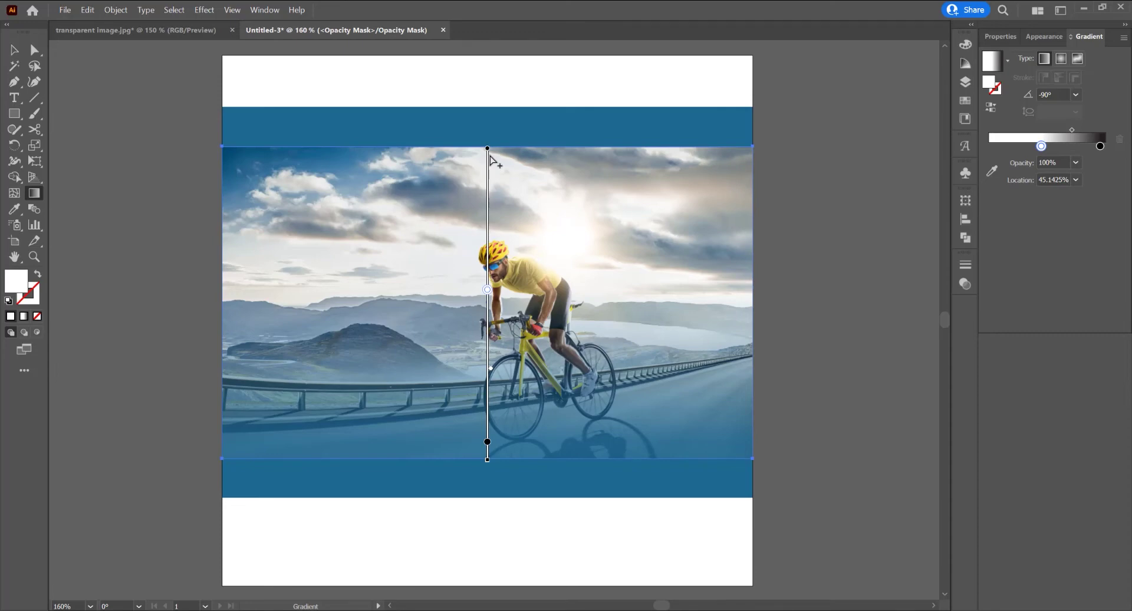
Add a black stop near the top of the mask gradient and move it slightly lower
left_click(488, 157)
double_click(488, 158)
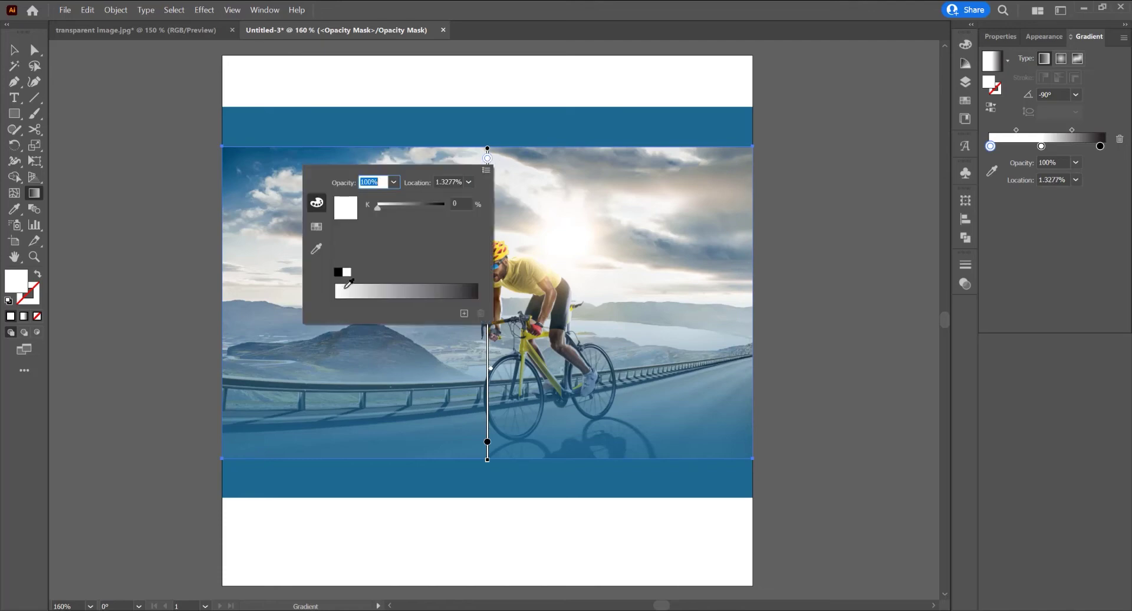
left_click(338, 273)
left_click(543, 89)
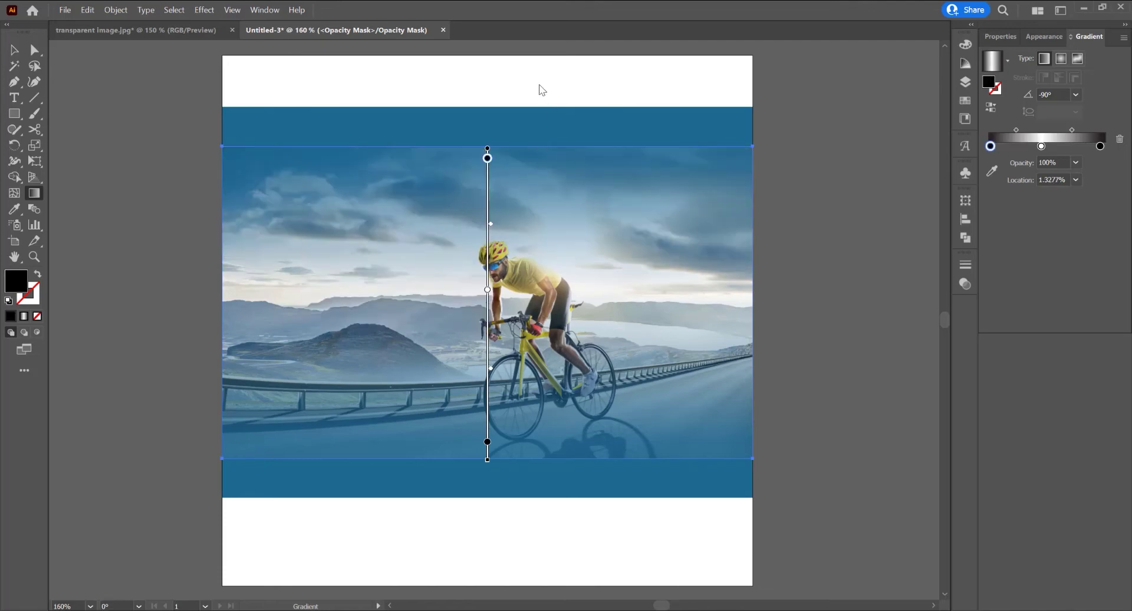
left_click_drag(487, 158, 488, 171)
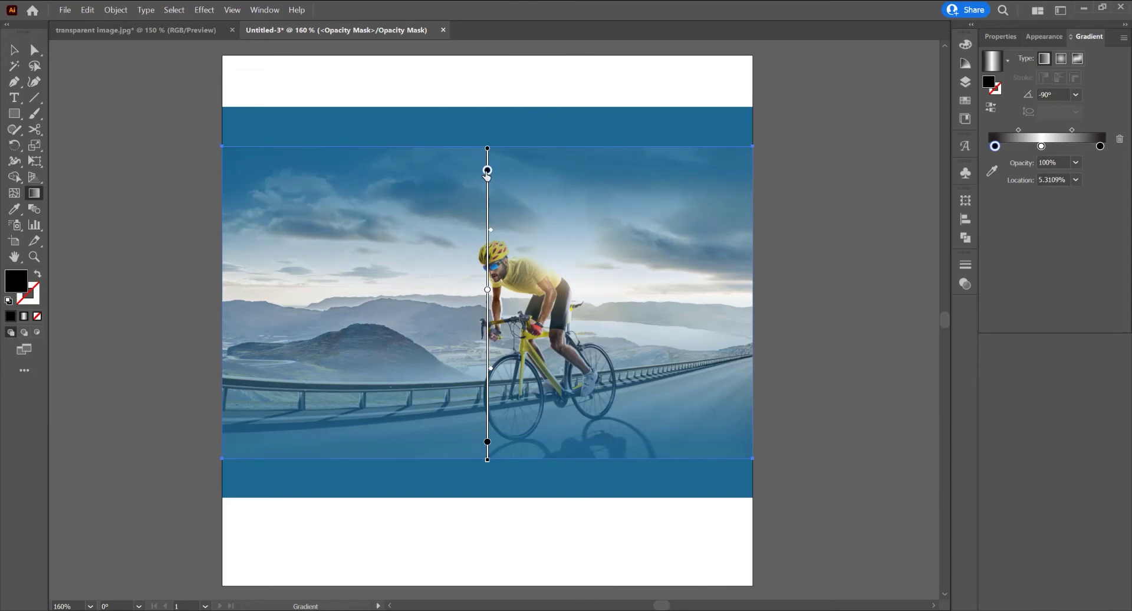
Adjust the bottom stop and shift the upper midpoint up to brighten the photo
left_click(487, 441)
left_click_drag(487, 441, 487, 440)
left_click_drag(491, 229, 491, 212)
key("v")
left_click(867, 349)
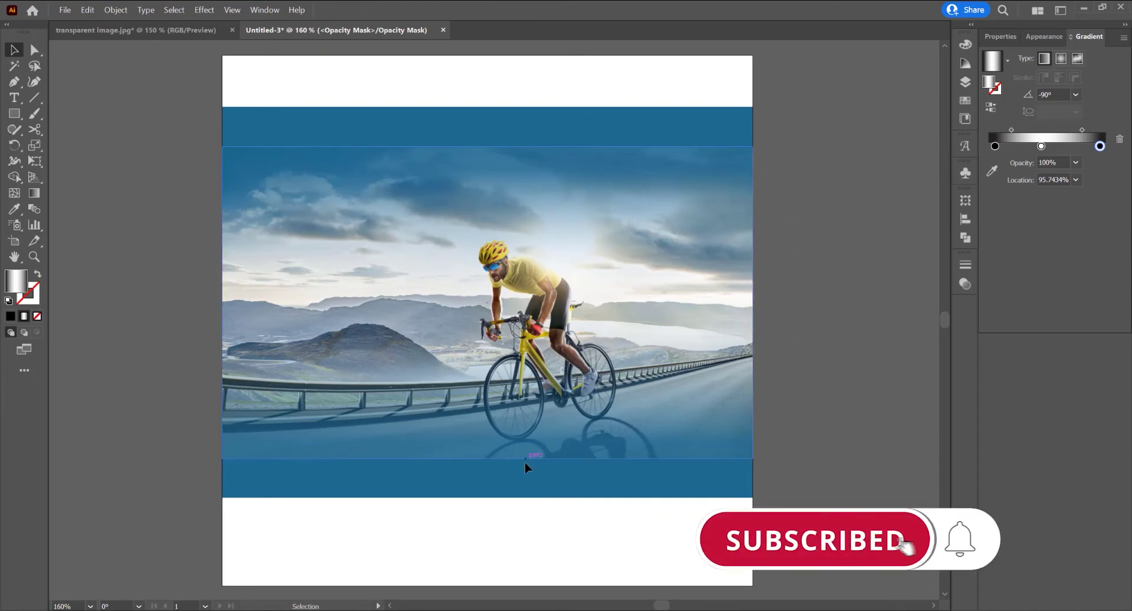
Set the bottom gradient stop's opacity to 0%
left_click(476, 295)
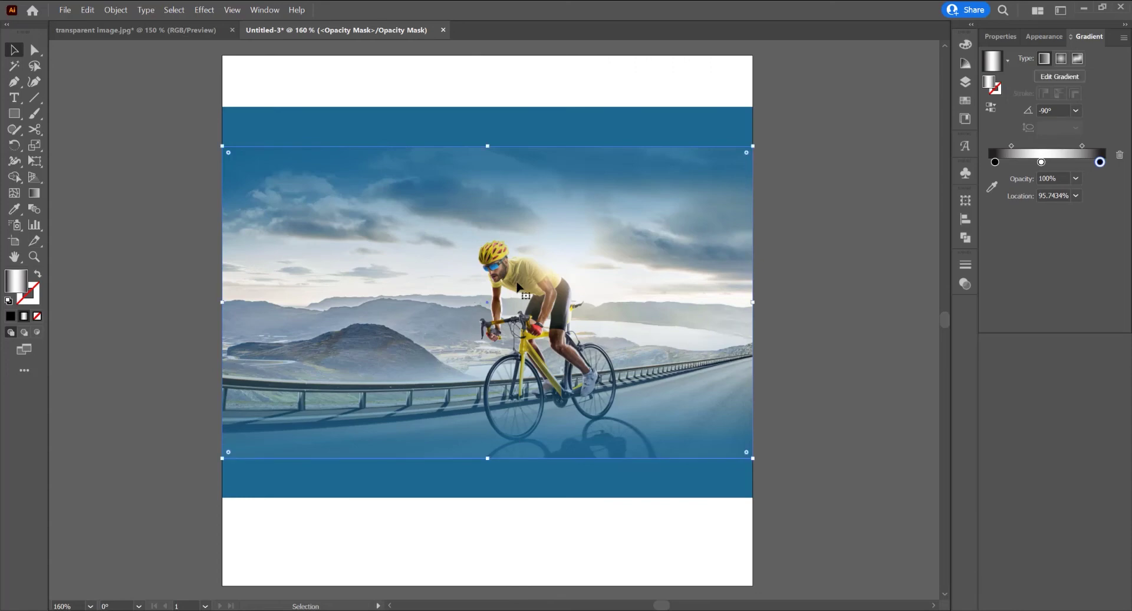
key("g")
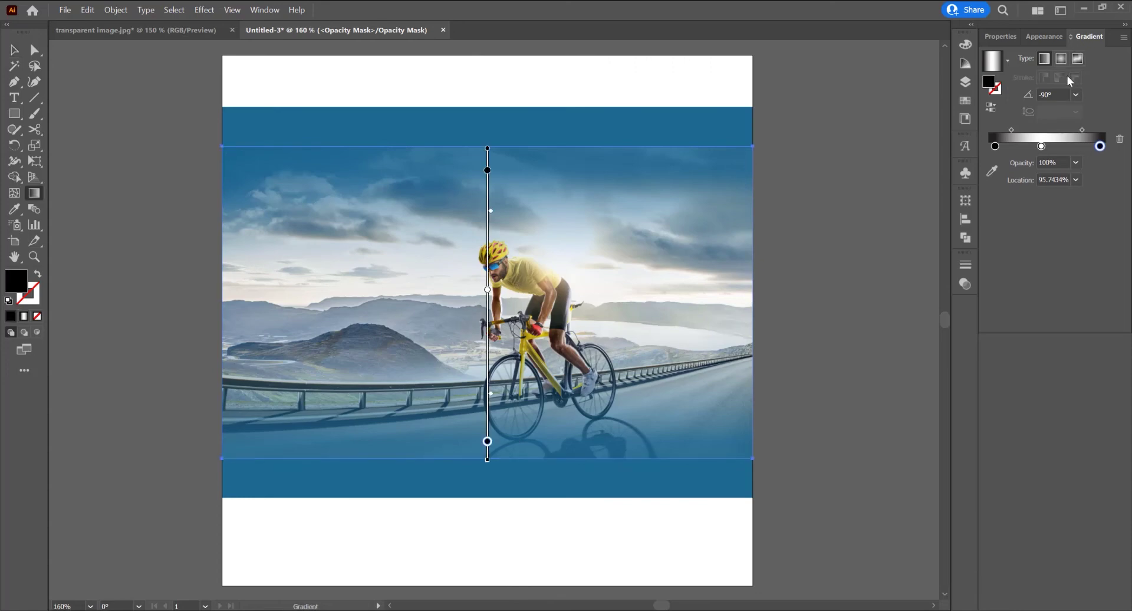
left_click(265, 10)
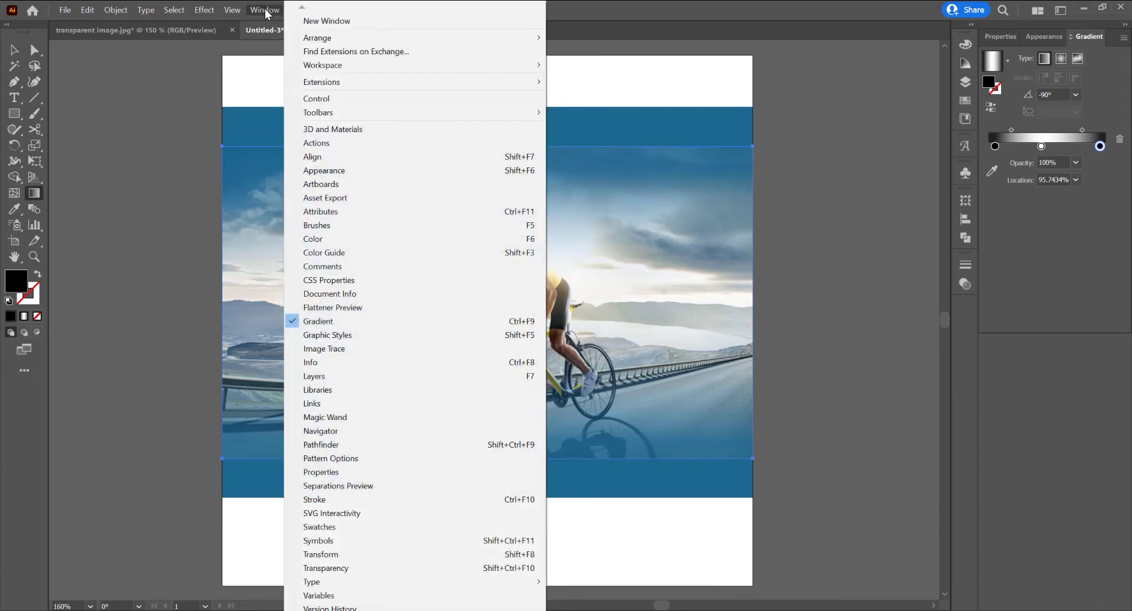
left_click(1081, 262)
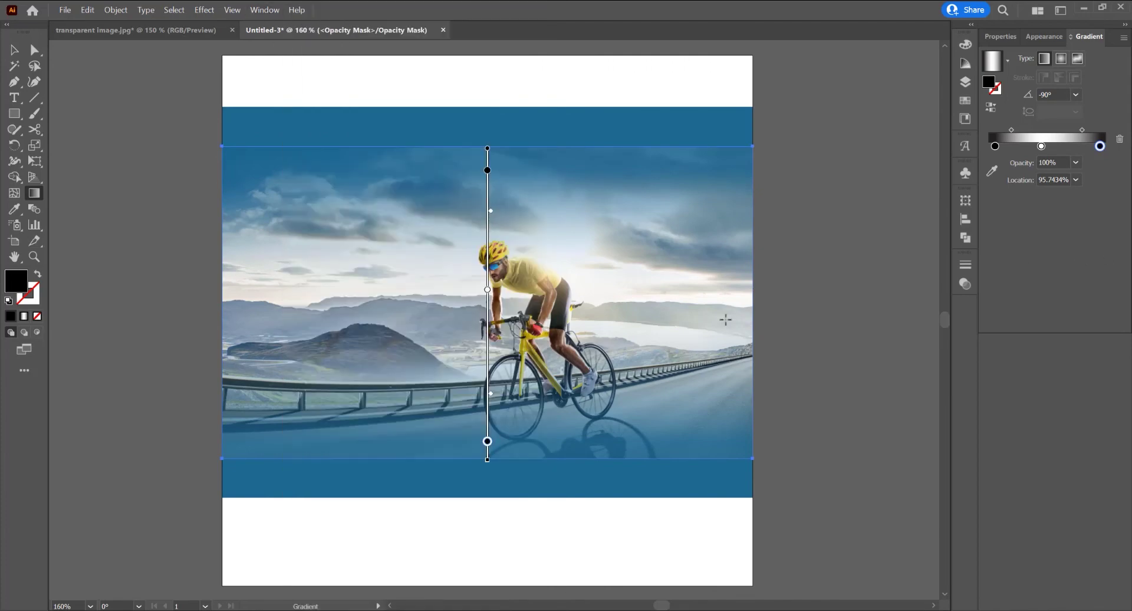
left_click(1074, 163)
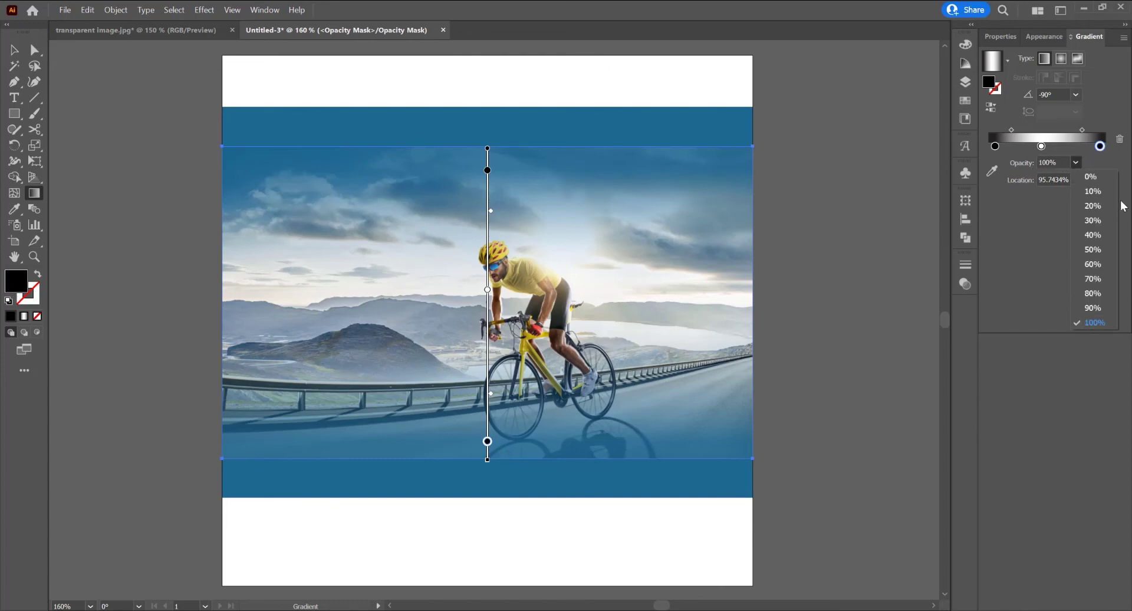
left_click(1106, 178)
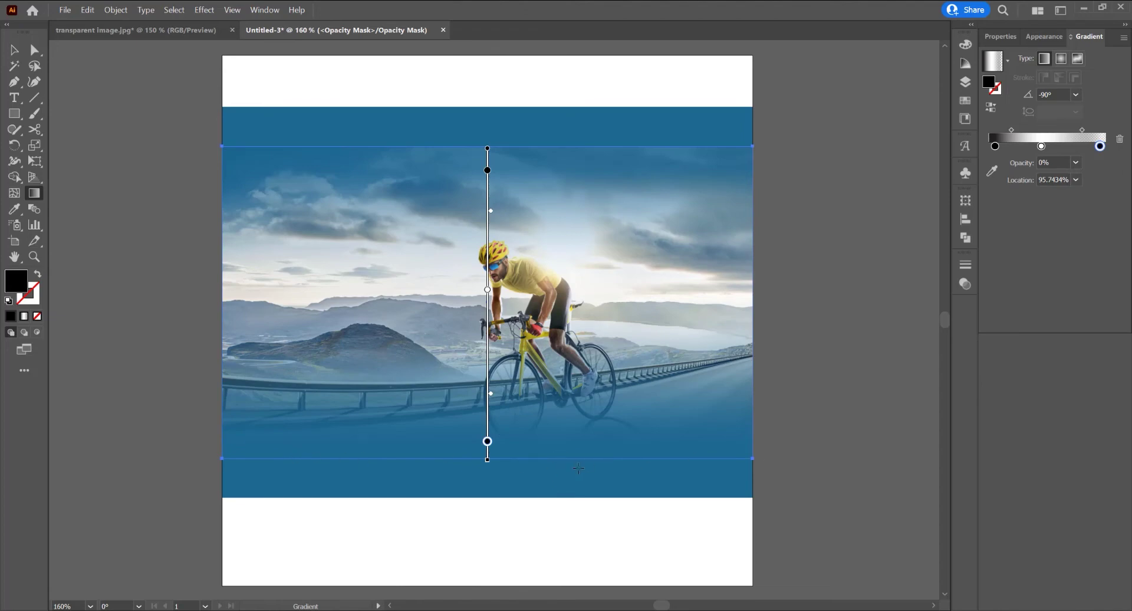
Set the top gradient stop's opacity to 0%
left_click(994, 147)
left_click(1077, 163)
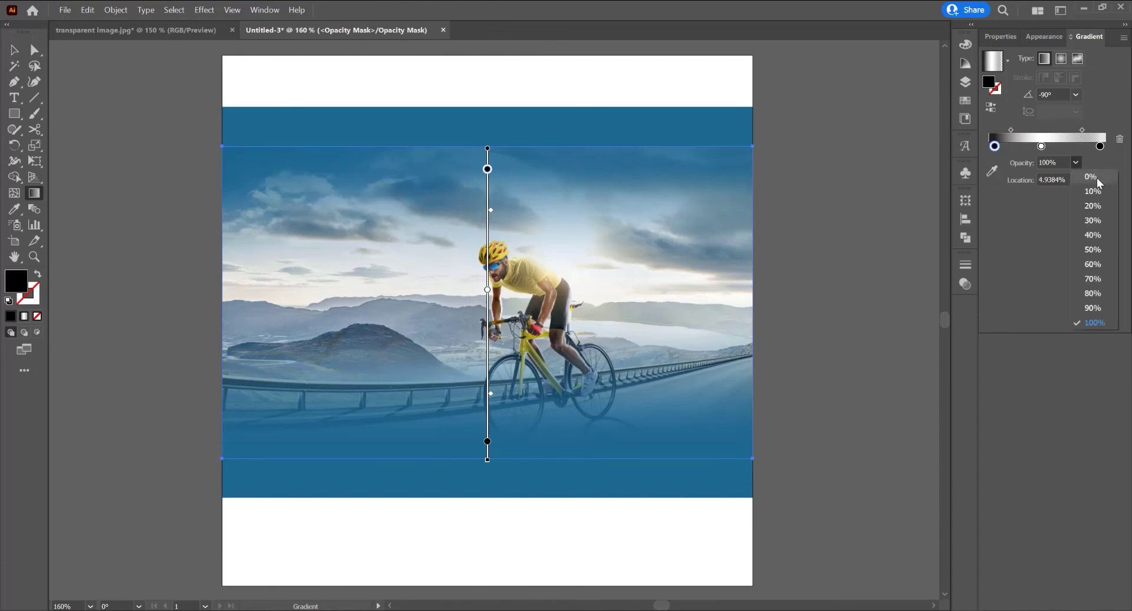
left_click(1097, 178)
left_click(487, 285)
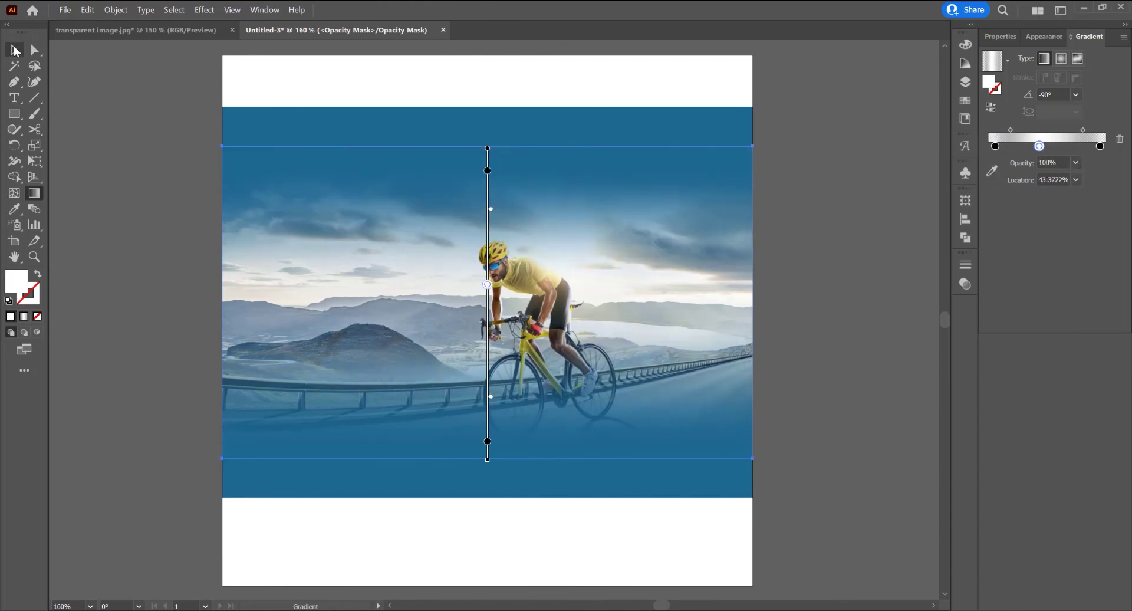
left_click(15, 50)
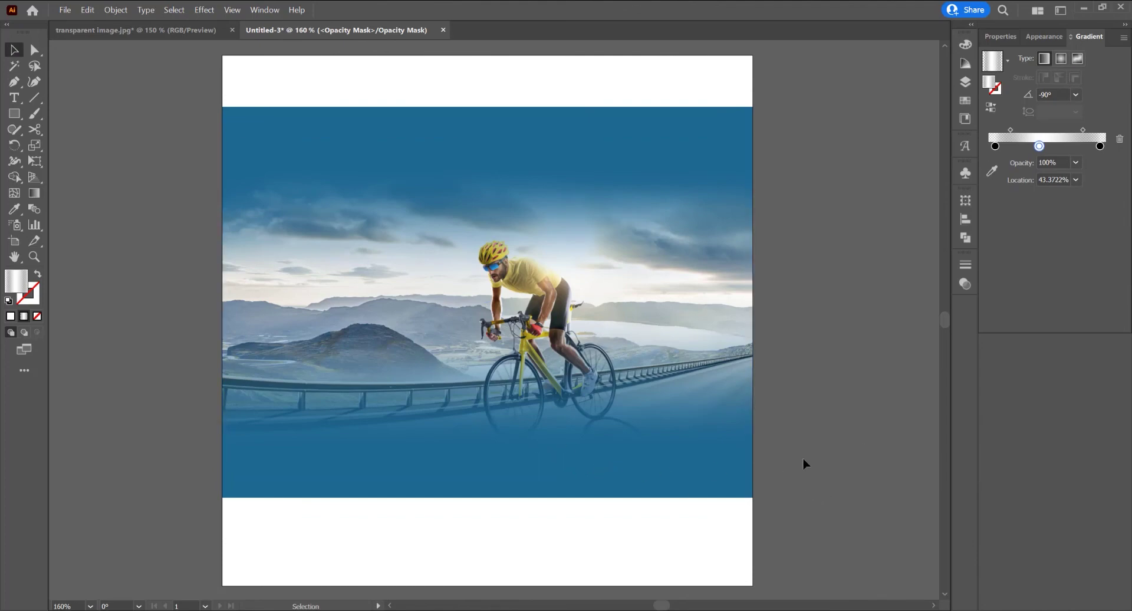
Undo an accidental move of the mask rectangle and show the Transparency panel
left_click(419, 300)
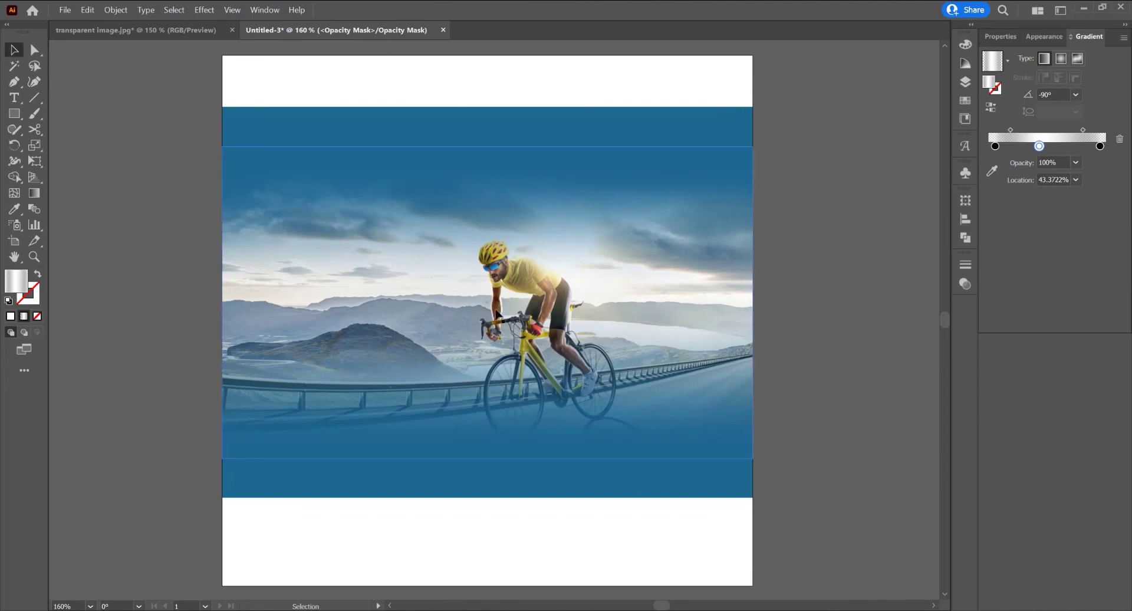
left_click_drag(482, 287, 654, 375)
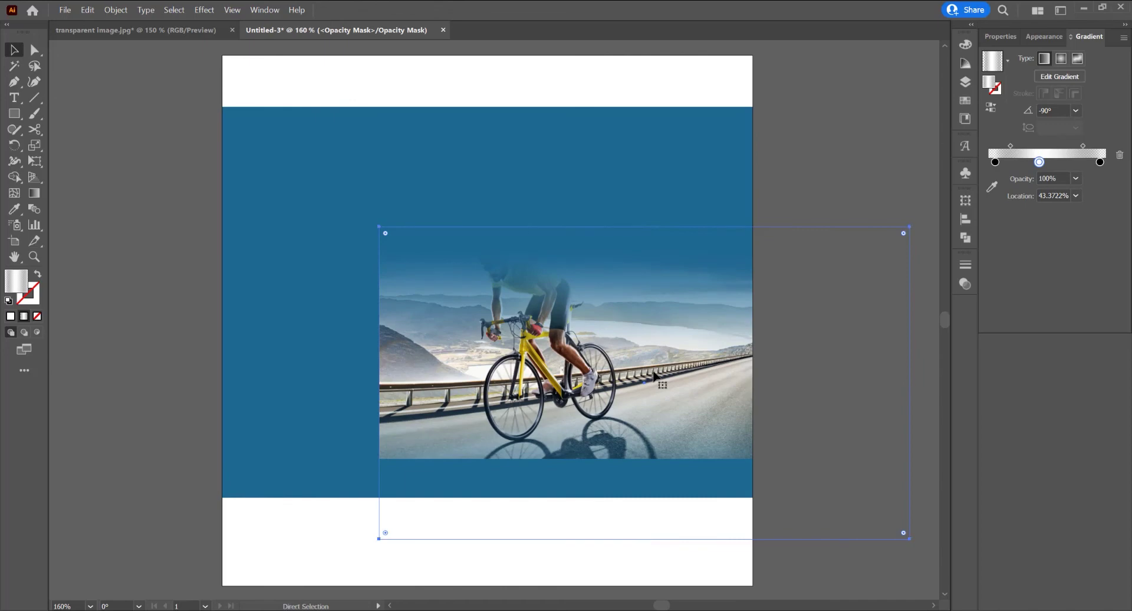
key("ctrl+z")
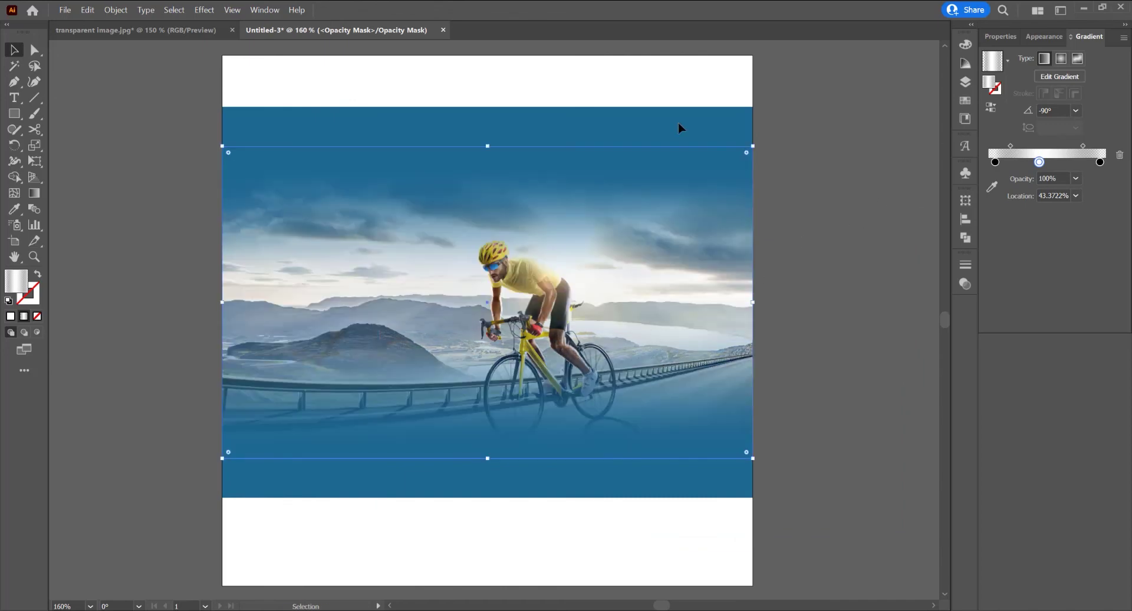
left_click(264, 9)
left_click(359, 570)
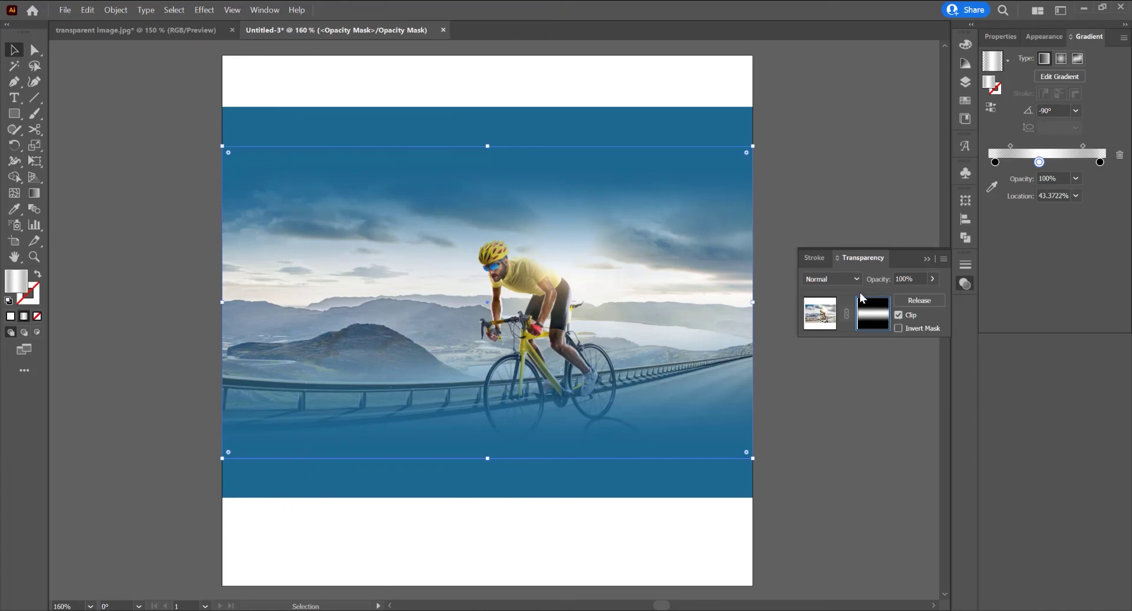
Exit mask editing, drag the faded photo back over the blue band, and select the band
left_click(817, 312)
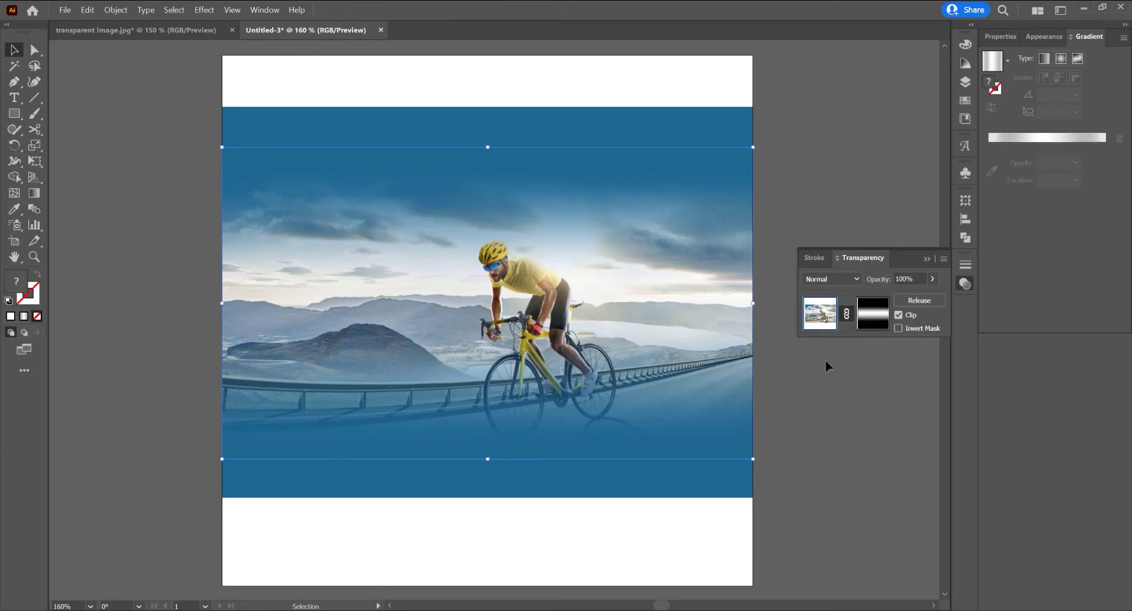
key("ctrl+1")
left_click_drag(536, 207, 858, 278)
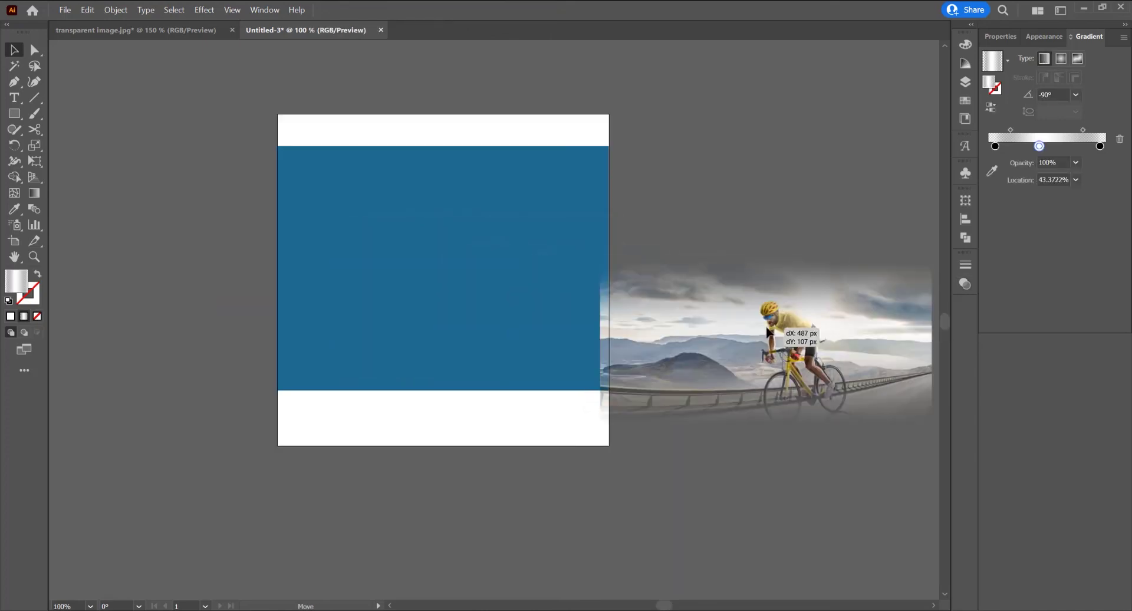
left_click_drag(788, 339, 856, 366)
left_click_drag(836, 421, 480, 321)
key("ctrl+plus")
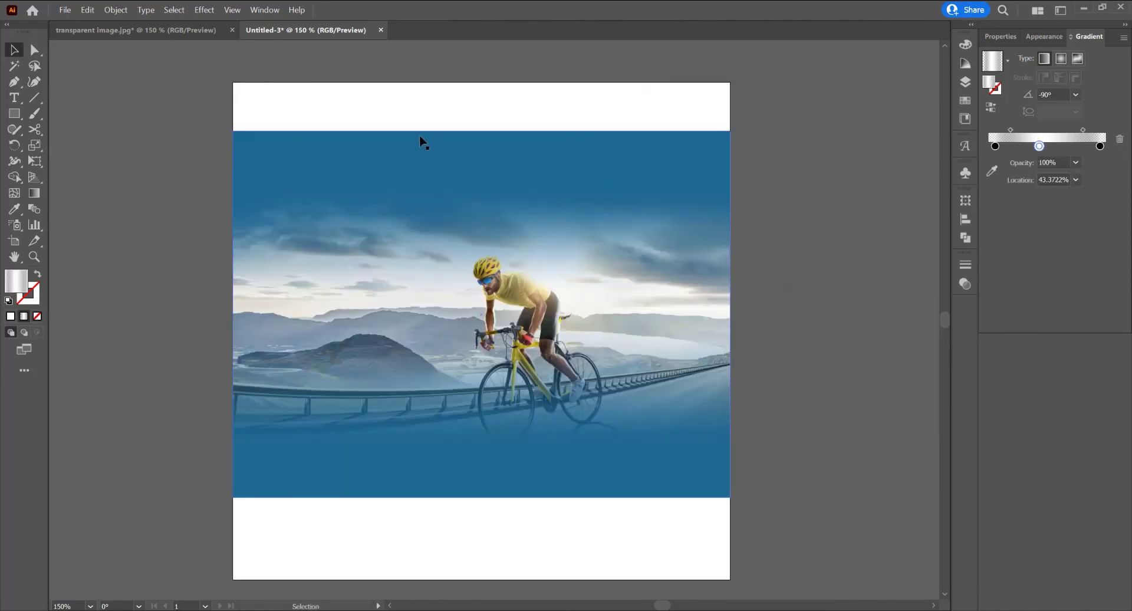
left_click(459, 160)
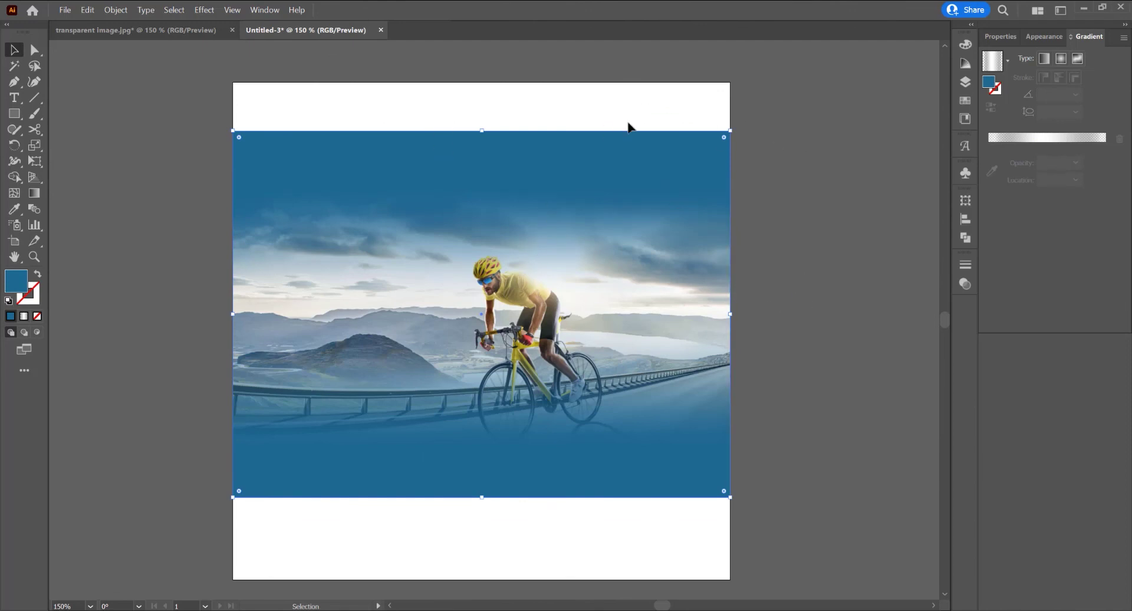
Nudge the band down and recolour it with the pale grey-blue sampled from the sky
key("Down")
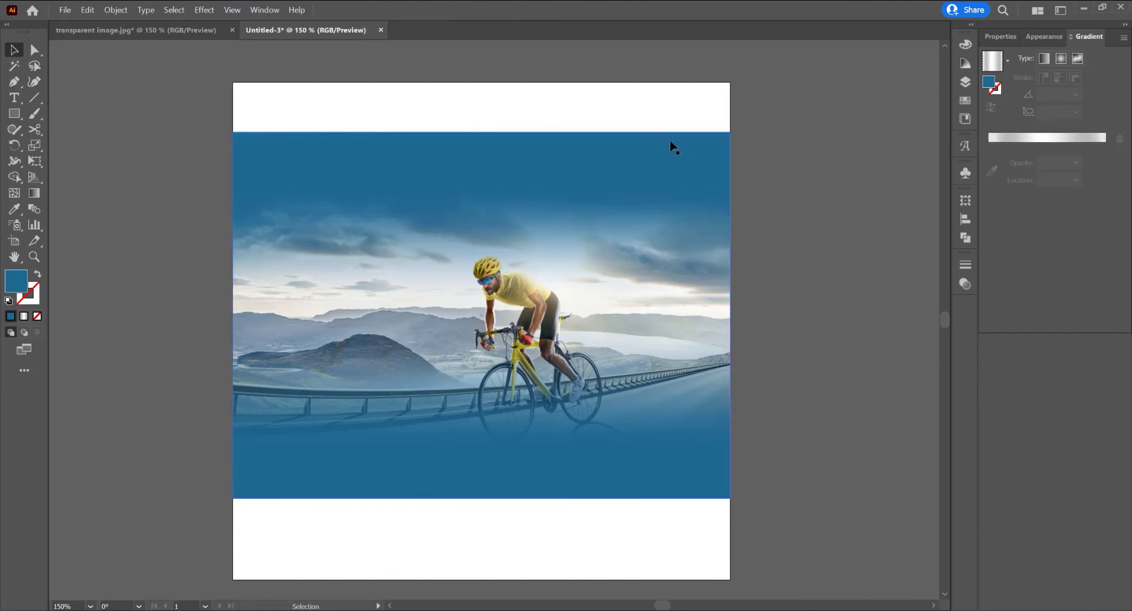
key("i")
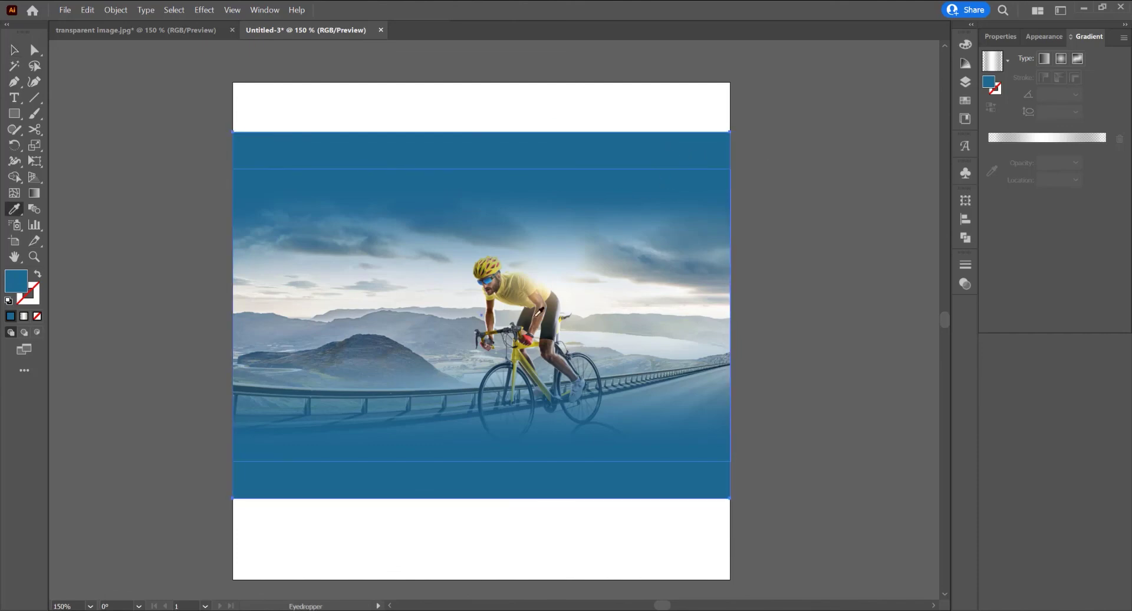
left_click(482, 250)
key("v")
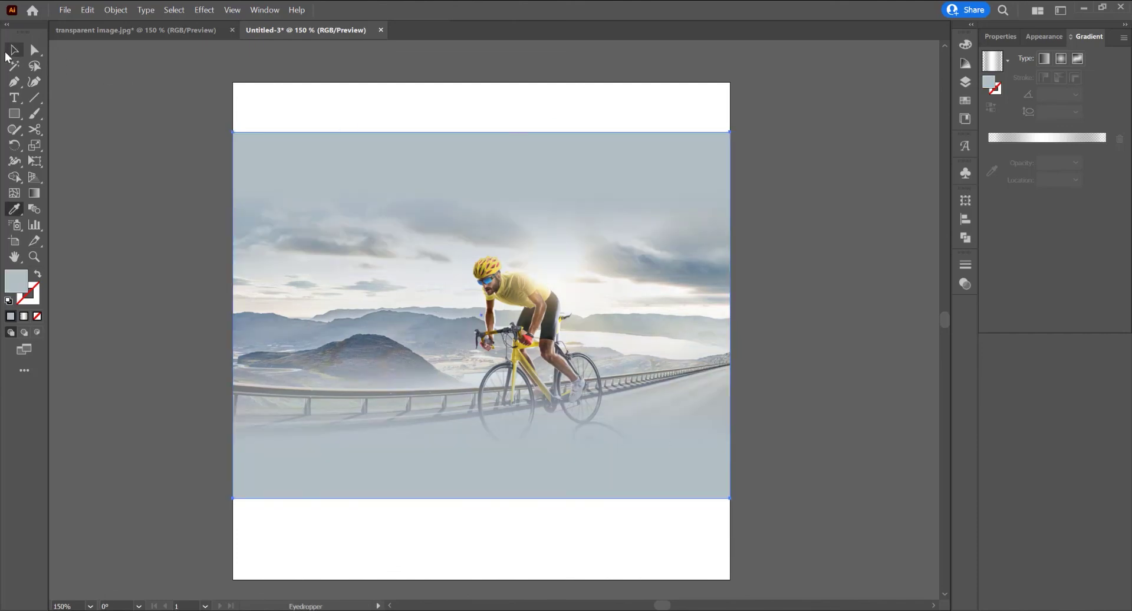
left_click(137, 116)
scroll(813, 230, "down", 1)
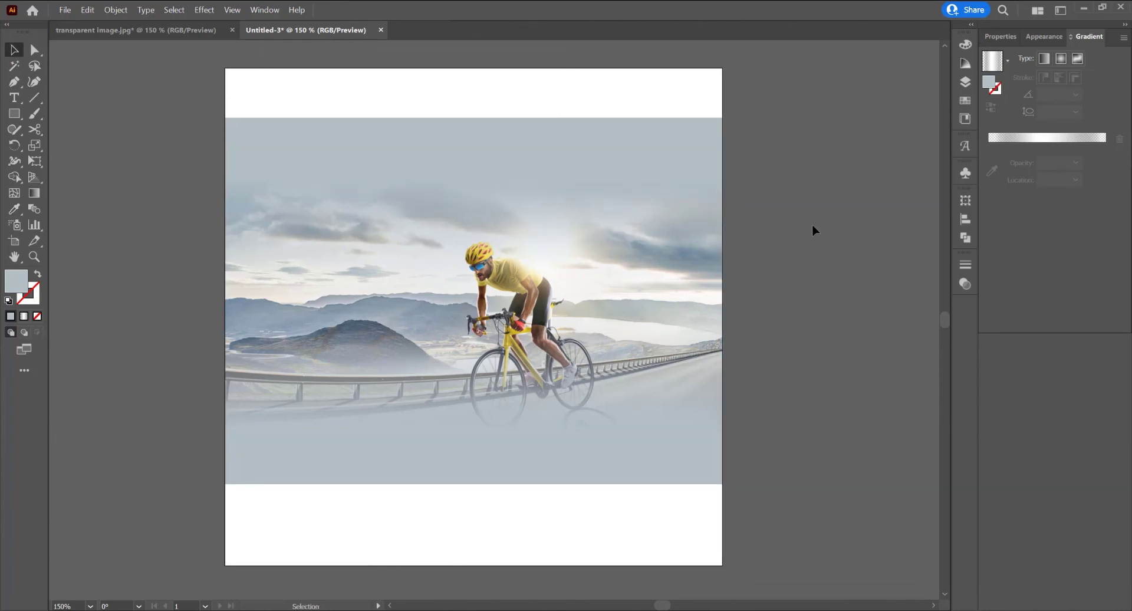